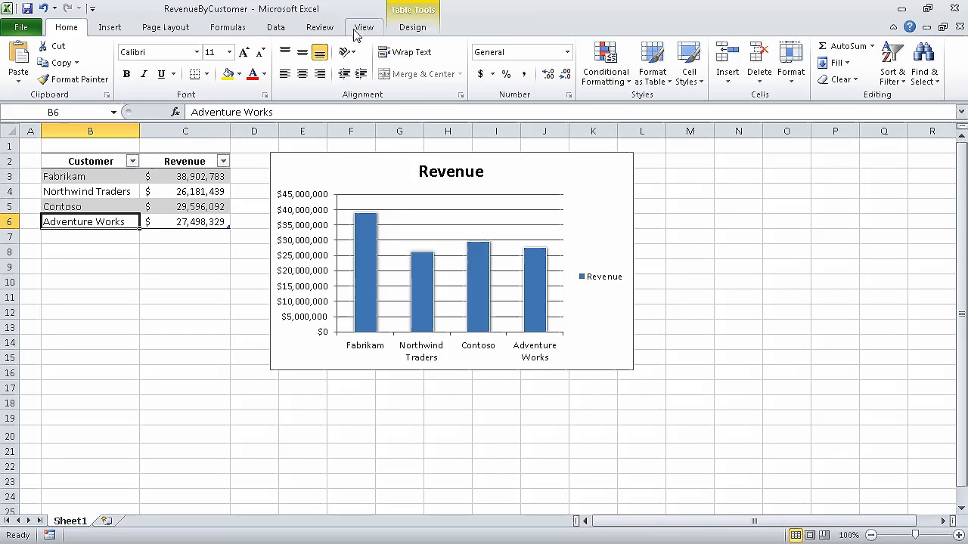
Step: Add a centred header 'Q1 2010' with the file name, a comma and current date below
{"action": "left_click", "coordinate": [118, 28]}
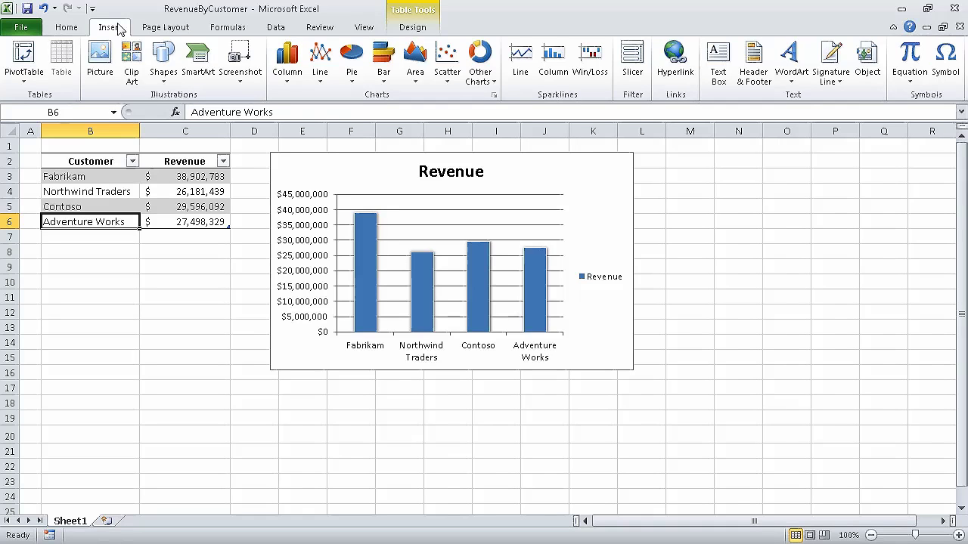
{"action": "left_click", "coordinate": [754, 60]}
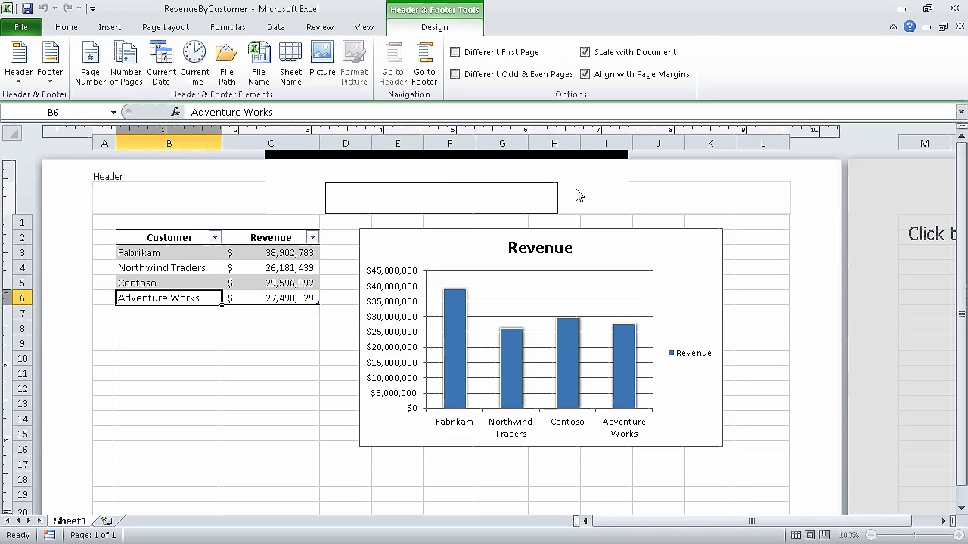
{"action": "type", "text": "Q1 2010"}
{"action": "key", "text": "Return"}
{"action": "left_click", "coordinate": [260, 67]}
{"action": "type", "text": ","}
{"action": "left_click", "coordinate": [161, 64]}
{"action": "key", "text": "Tab"}
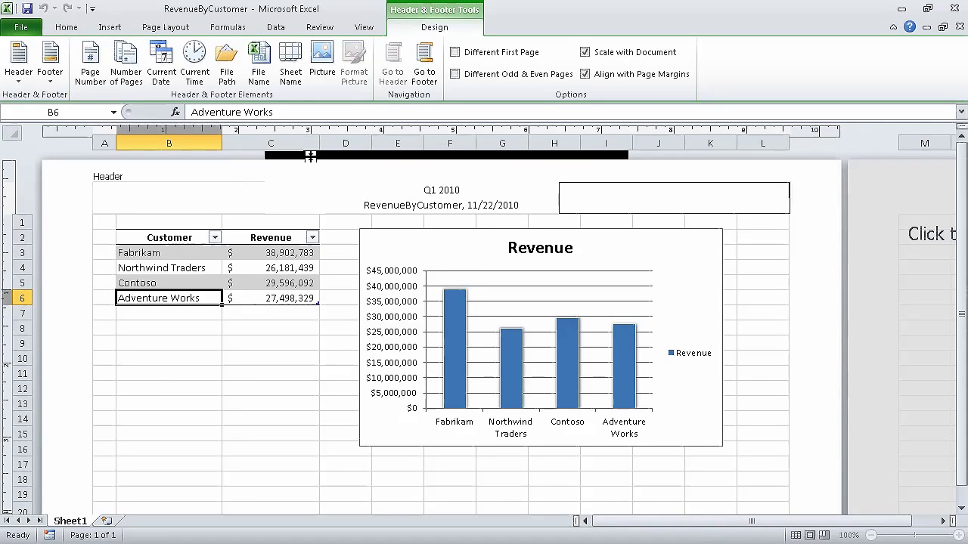
Step: Insert the ConsolidatedMessenger logo picture into the centre section of the footer
{"action": "left_click", "coordinate": [422, 59]}
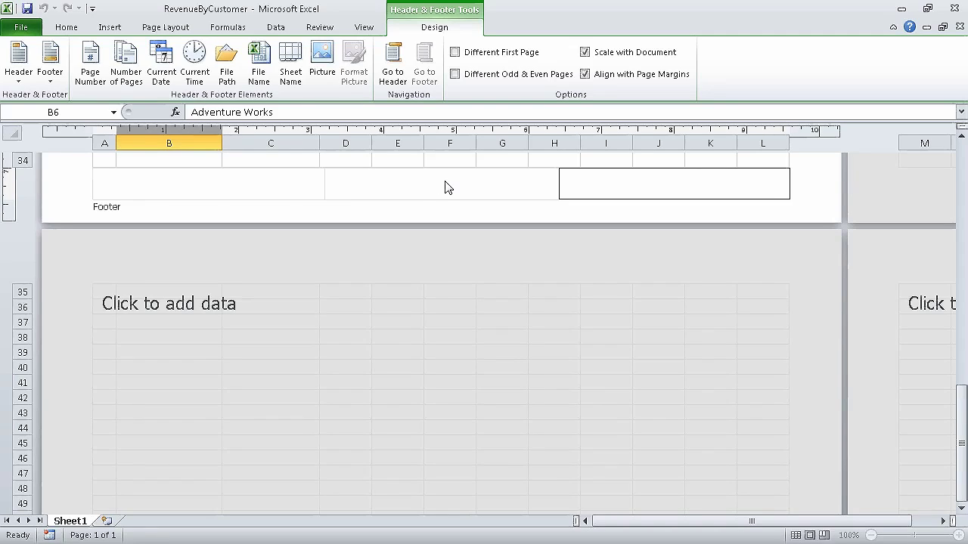
{"action": "left_click", "coordinate": [446, 182]}
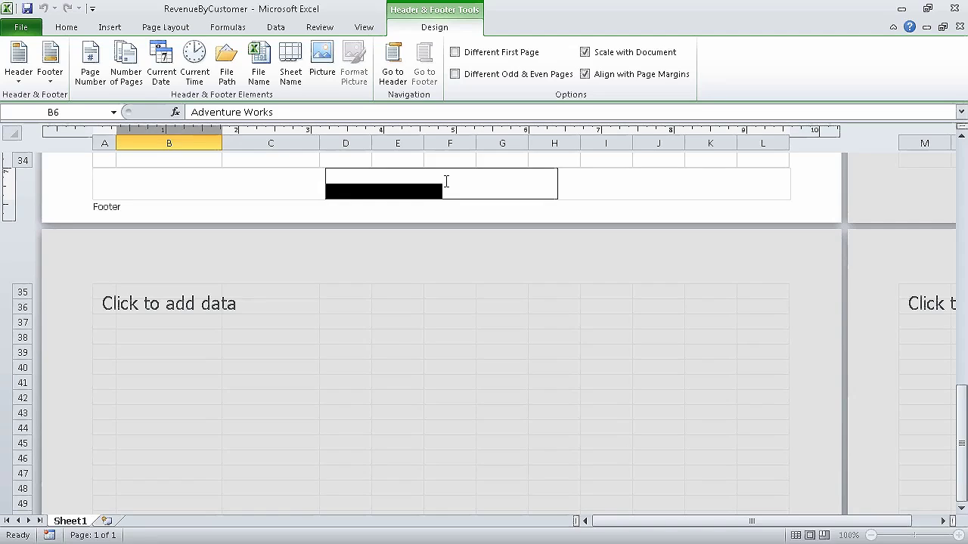
{"action": "left_click", "coordinate": [322, 62]}
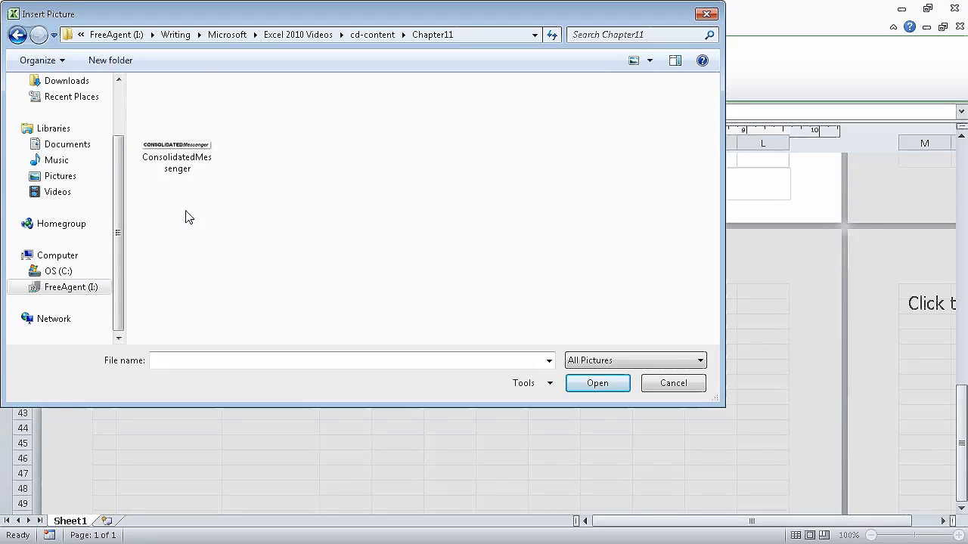
{"action": "double_click", "coordinate": [188, 160]}
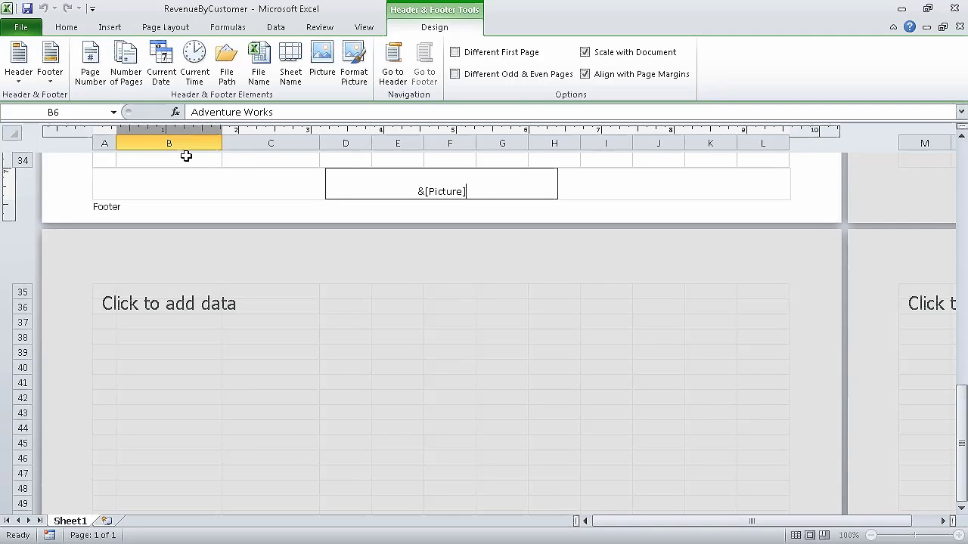
Step: Set the footer logo picture's scale height to 80% in Format Picture
{"action": "left_click", "coordinate": [245, 160]}
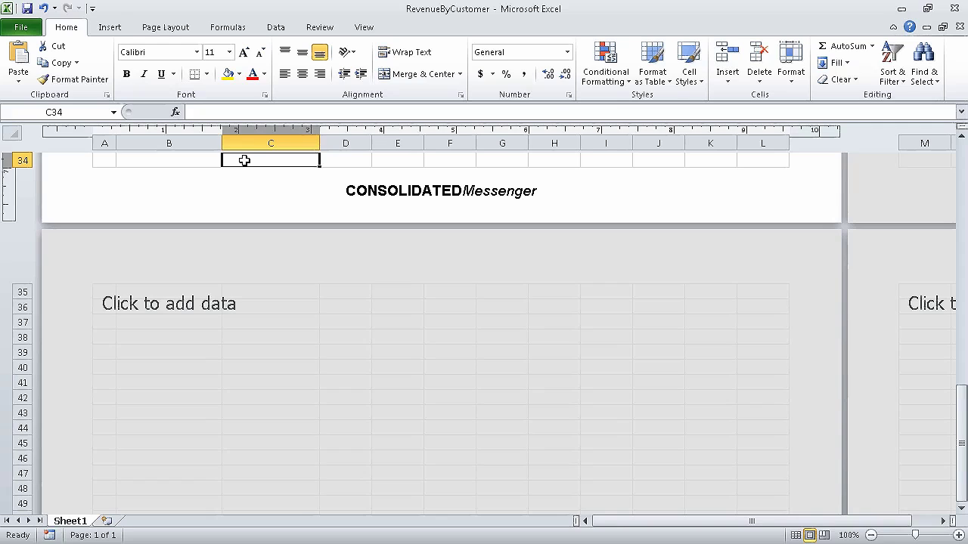
{"action": "left_click", "coordinate": [383, 182]}
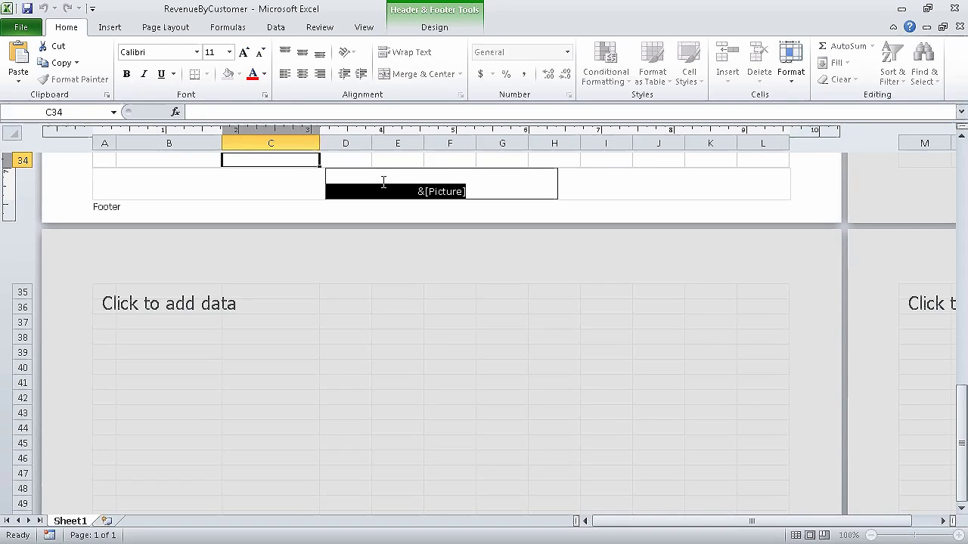
{"action": "left_click", "coordinate": [437, 27]}
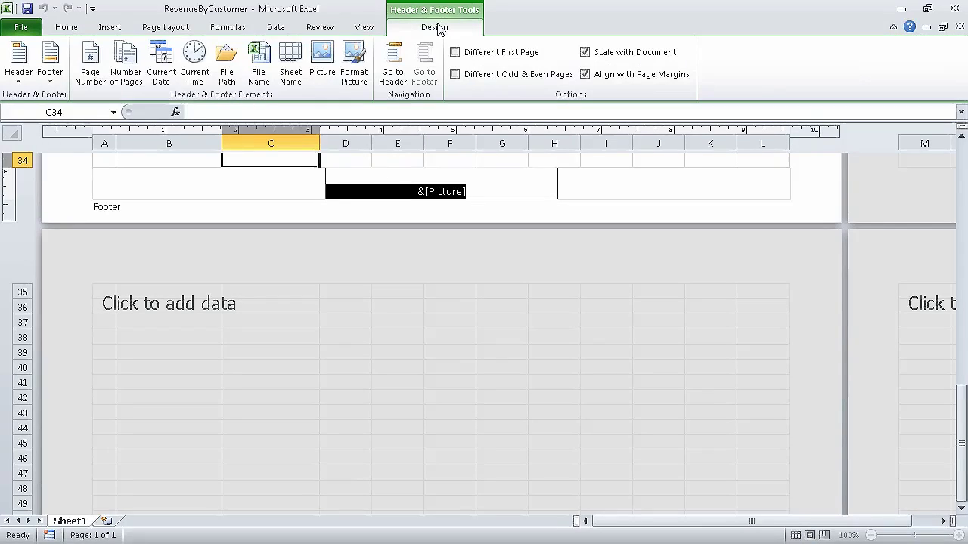
{"action": "left_click", "coordinate": [353, 62]}
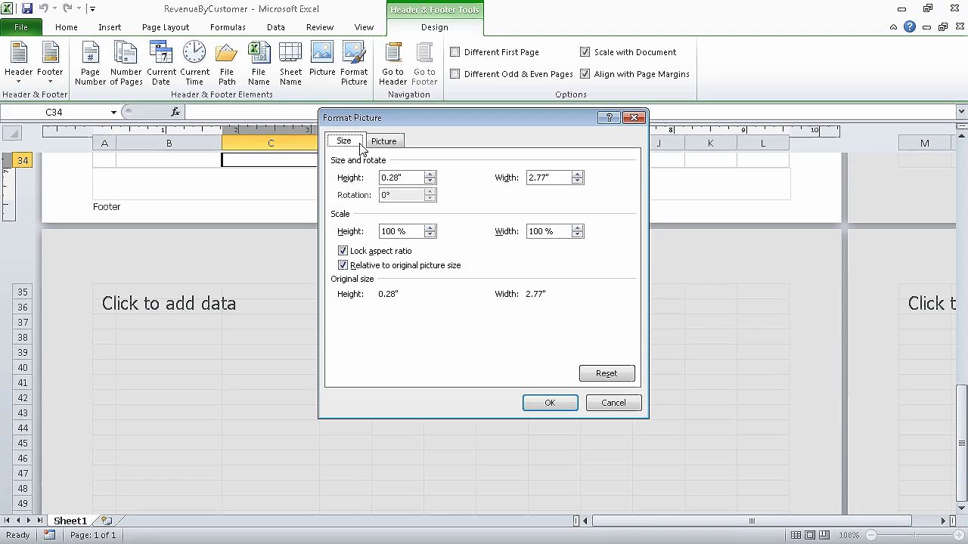
{"action": "left_click_drag", "start_coordinate": [413, 232], "coordinate": [381, 233]}
{"action": "type", "text": "80%"}
{"action": "key", "text": "Return"}
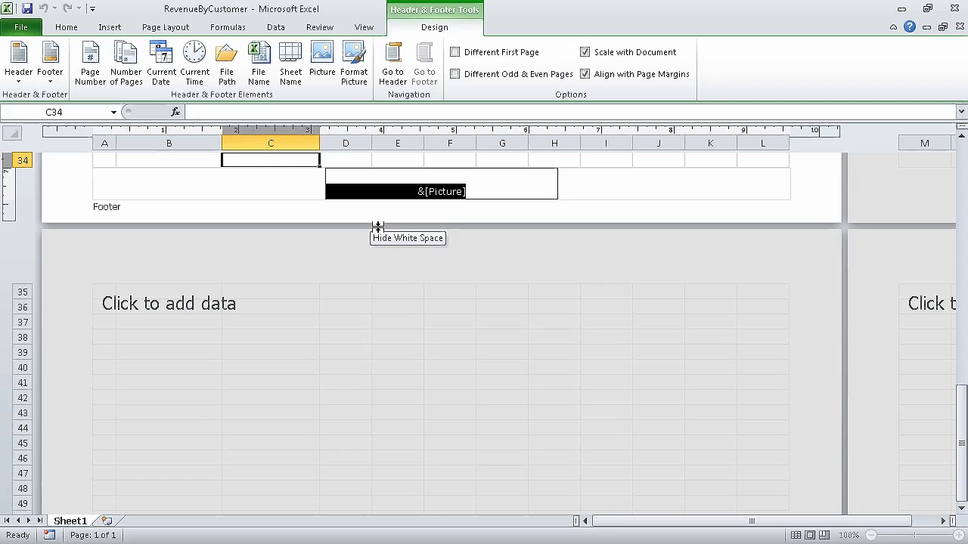
{"action": "left_click", "coordinate": [362, 155]}
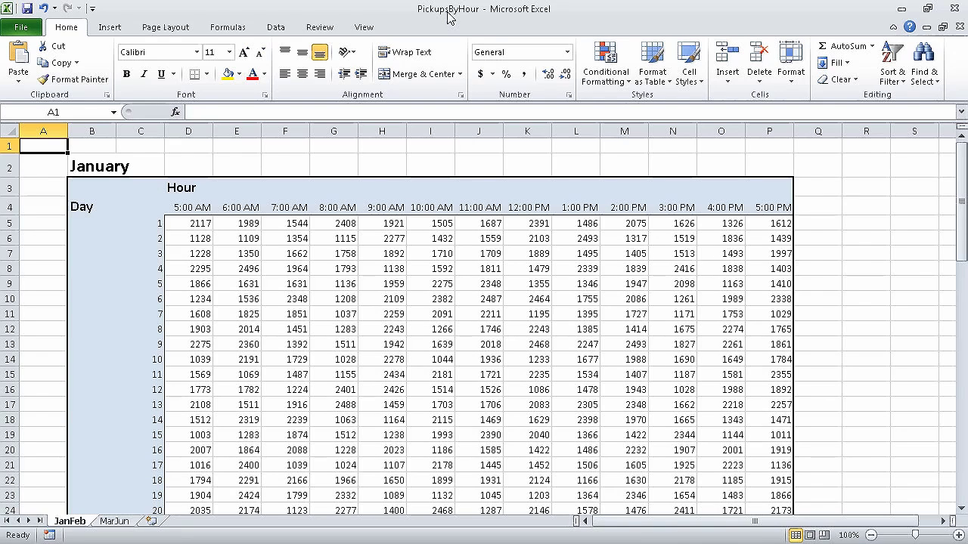
Step: Switch the PickupsByHour printout to Landscape and bring up Custom Scaling Options
{"action": "left_click", "coordinate": [25, 29]}
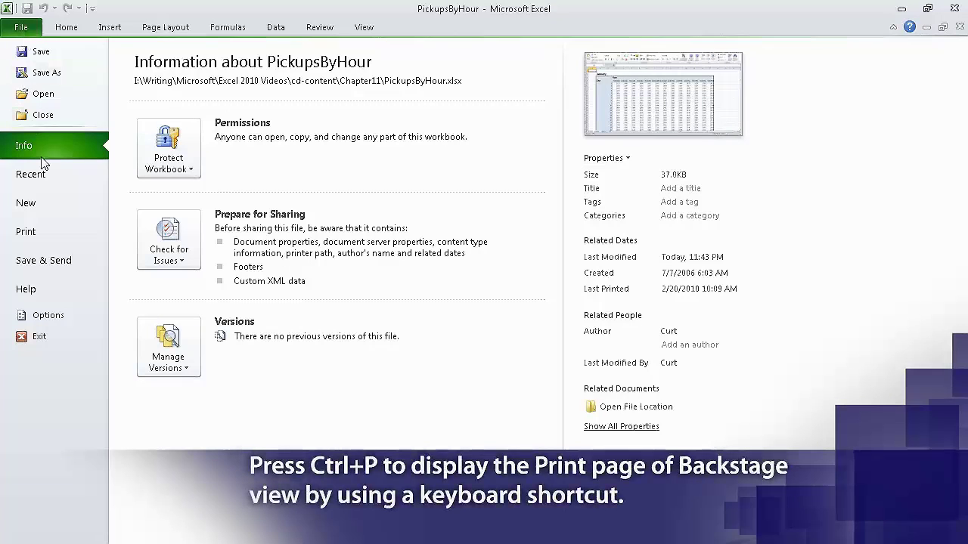
{"action": "left_click", "coordinate": [63, 232]}
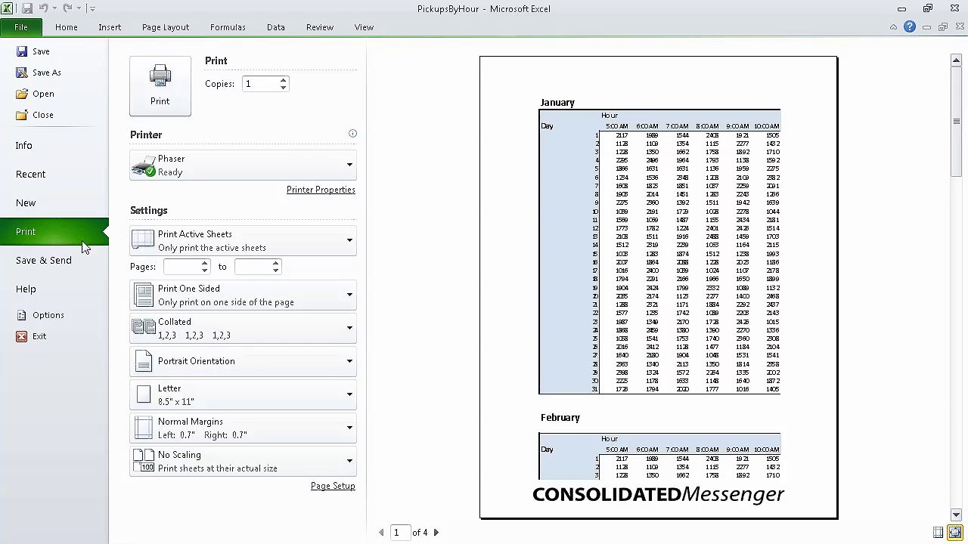
{"action": "left_click", "coordinate": [337, 369]}
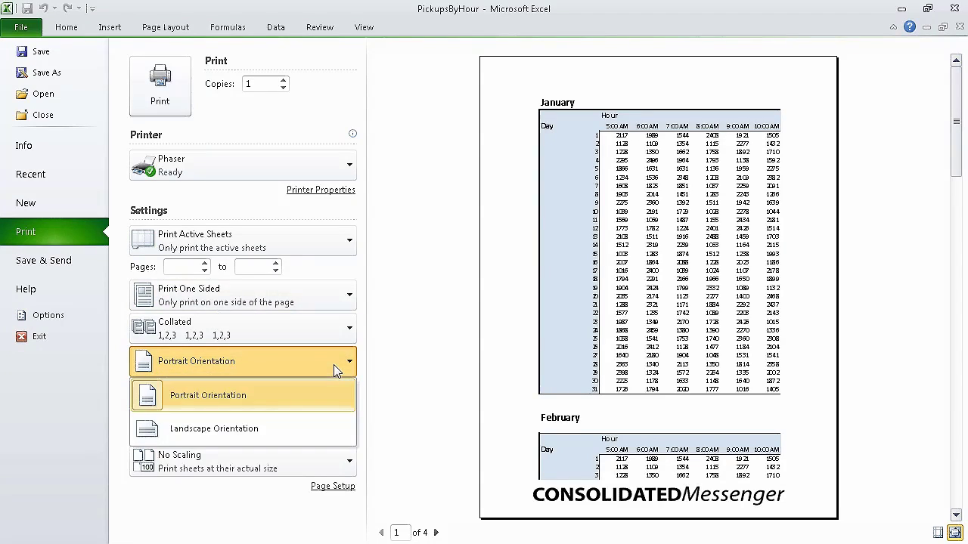
{"action": "left_click", "coordinate": [316, 429]}
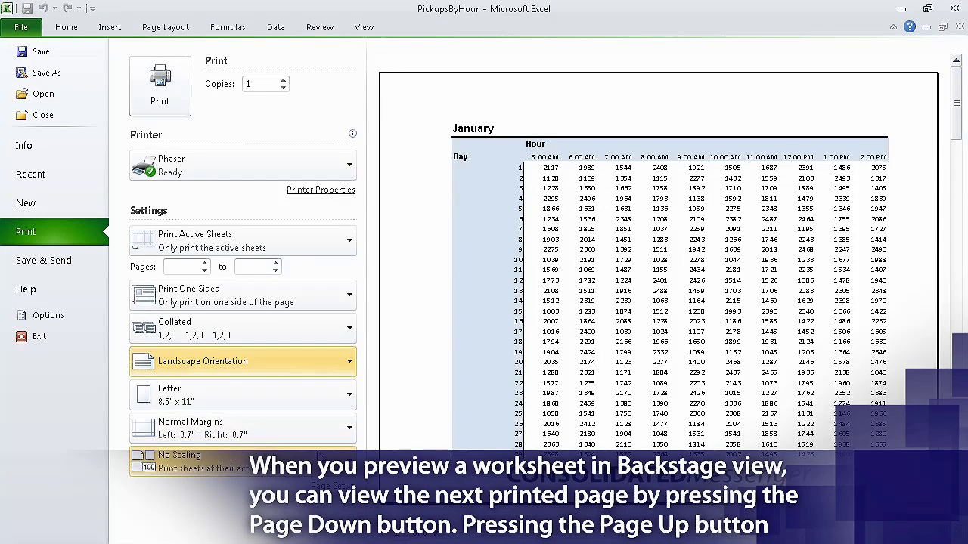
{"action": "left_click", "coordinate": [317, 457]}
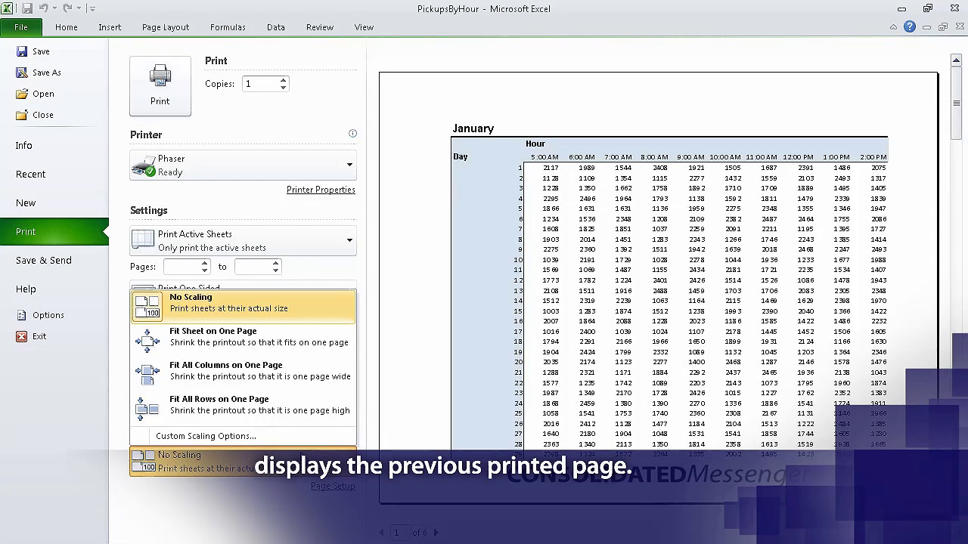
{"action": "left_click", "coordinate": [306, 436]}
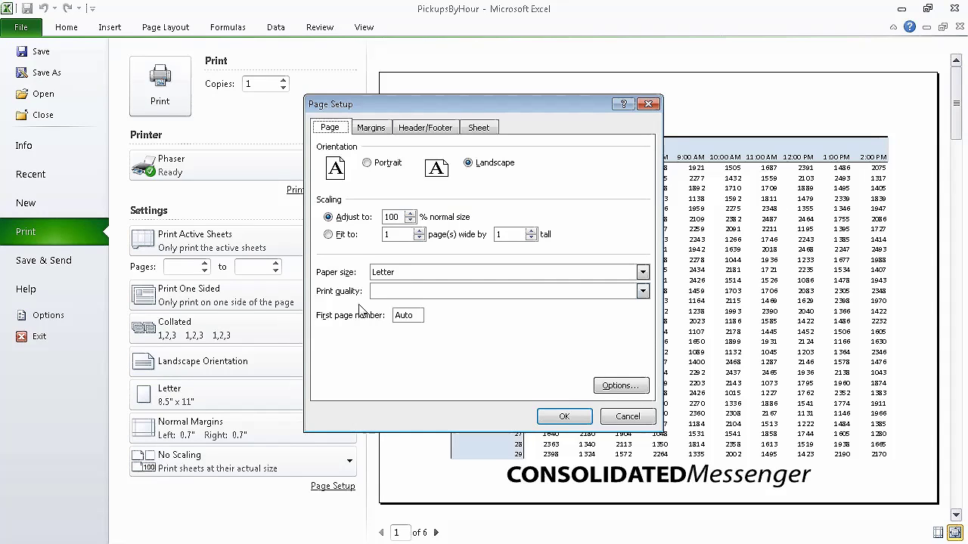
Step: Change the print scaling from 100% to 80% of normal size, then return to the worksheet
{"action": "left_click", "coordinate": [400, 215]}
{"action": "key", "text": "BackSpace"}
{"action": "key", "text": "BackSpace"}
{"action": "key", "text": "BackSpace"}
{"action": "type", "text": "80"}
{"action": "key", "text": "Return"}
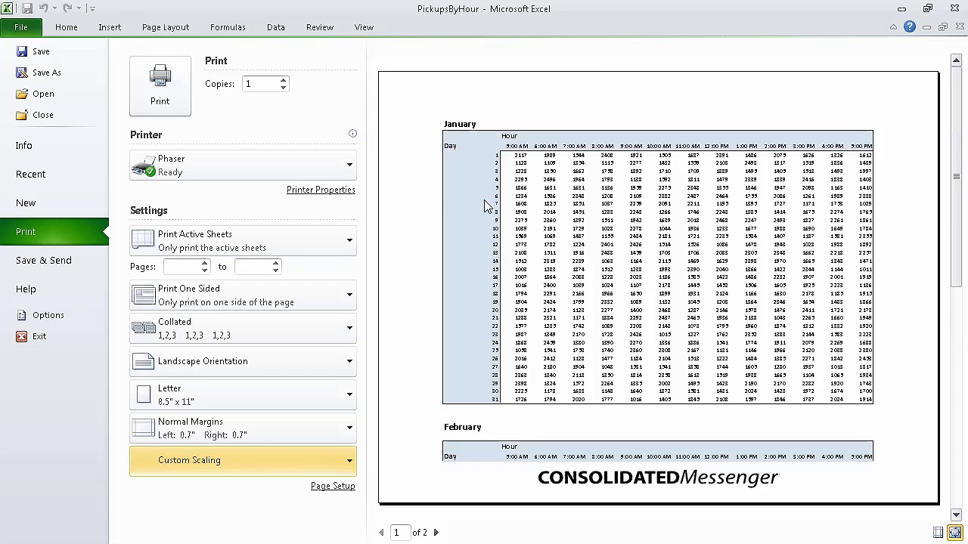
{"action": "left_click", "coordinate": [174, 35]}
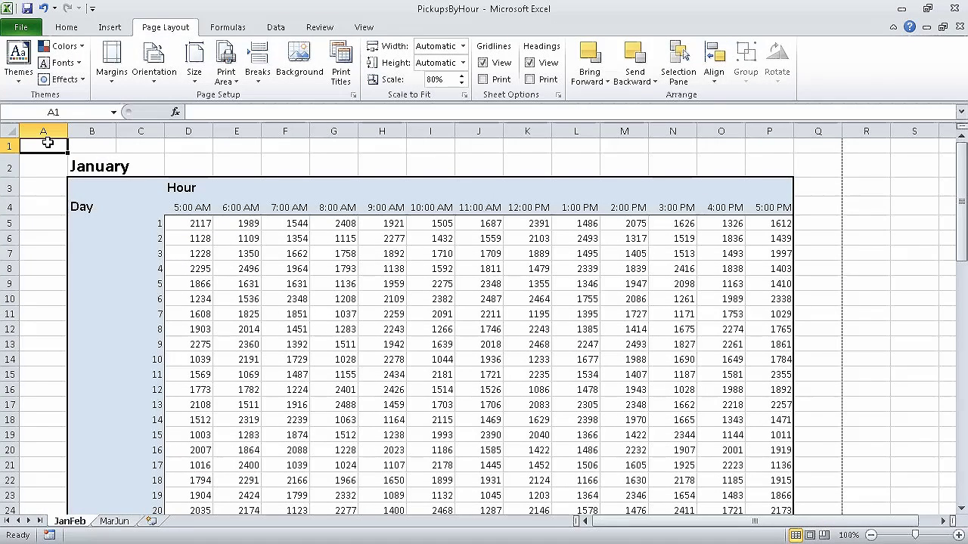
Step: Insert a page break at row 38 where February begins, then go to the MarJun sheet
{"action": "scroll", "coordinate": [47, 143], "scroll_direction": "down", "scroll_amount": 1}
{"action": "scroll", "coordinate": [47, 142], "scroll_direction": "down", "scroll_amount": 9}
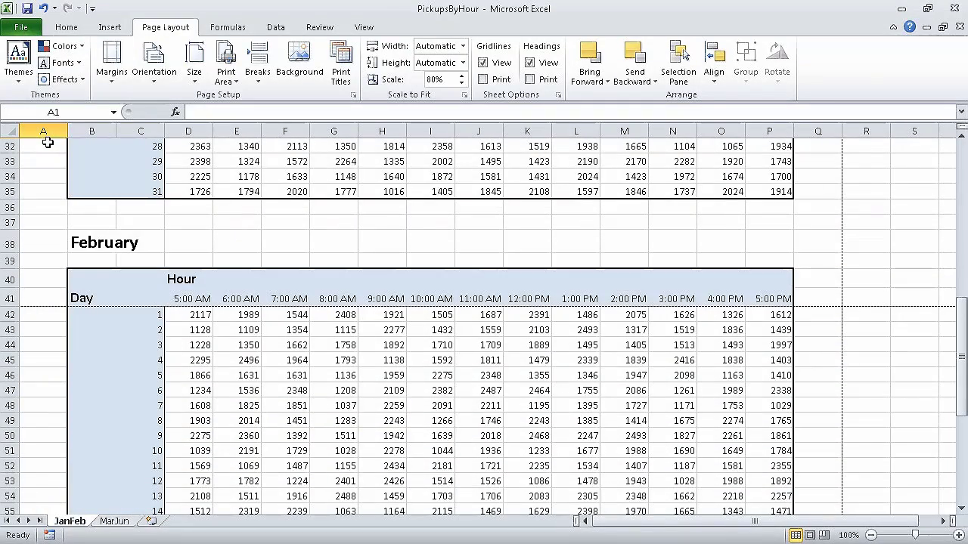
{"action": "left_click", "coordinate": [8, 243]}
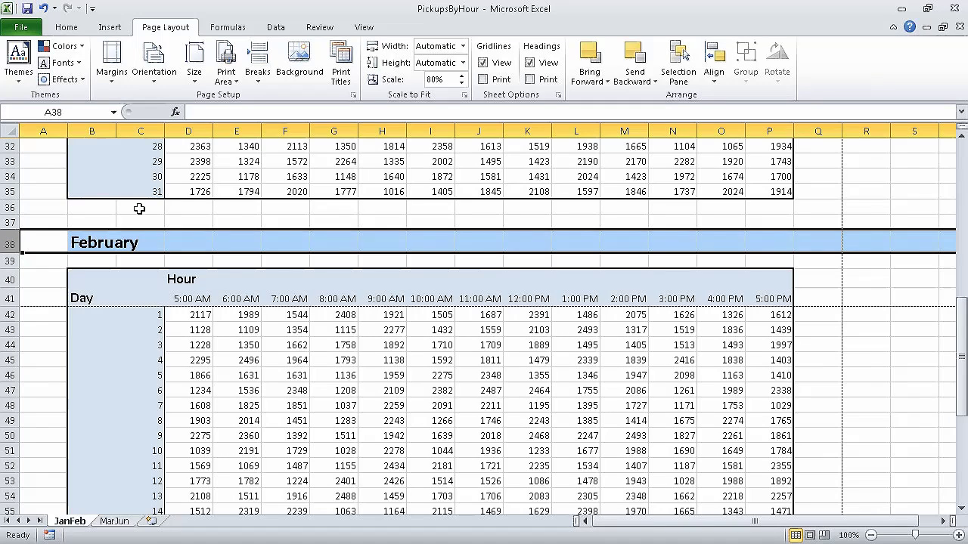
{"action": "left_click", "coordinate": [258, 75]}
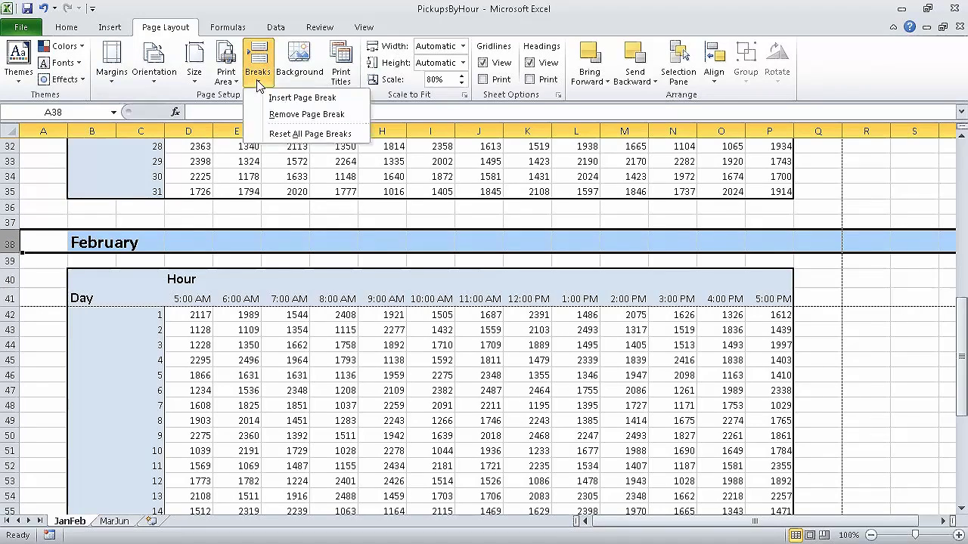
{"action": "left_click", "coordinate": [291, 97]}
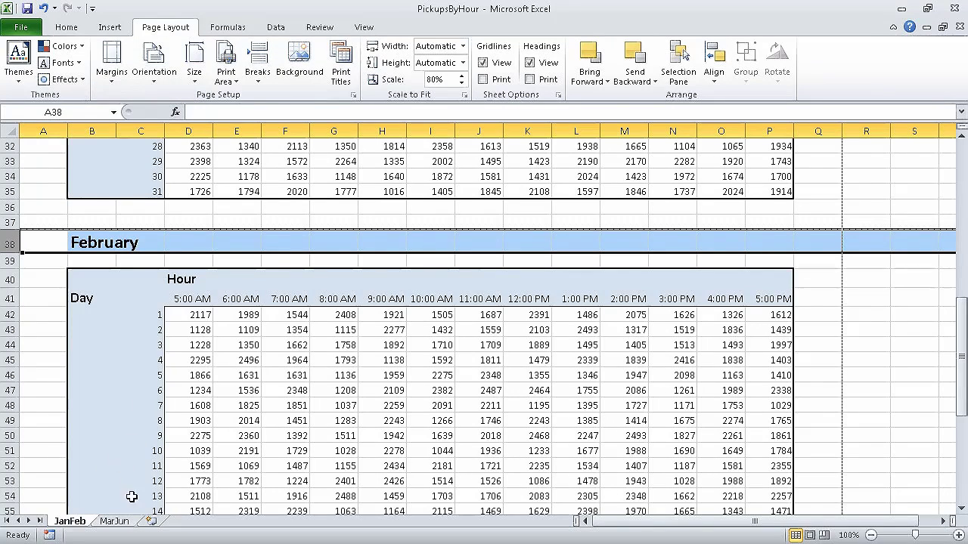
{"action": "left_click", "coordinate": [115, 522]}
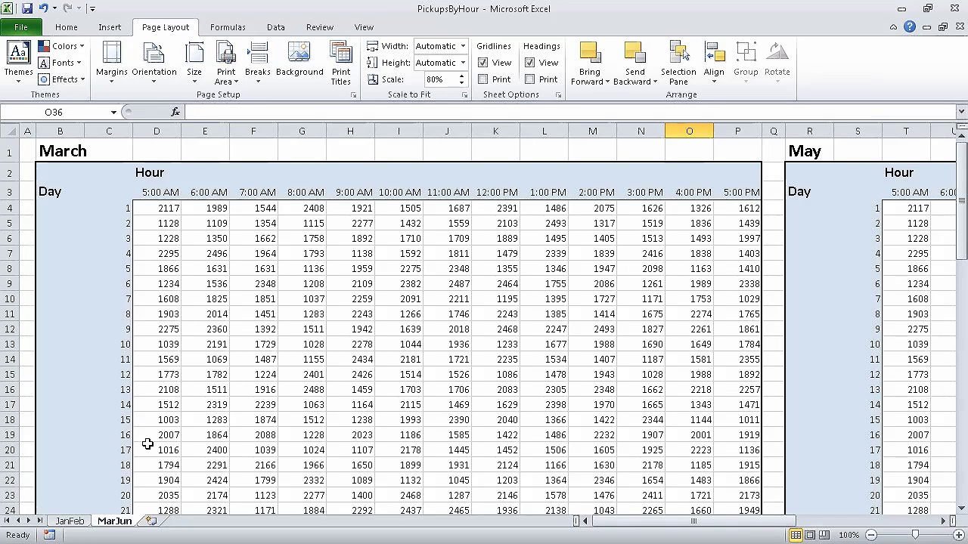
Step: Apply the Wide margin preset to the MarJun sheet
{"action": "left_click", "coordinate": [114, 68]}
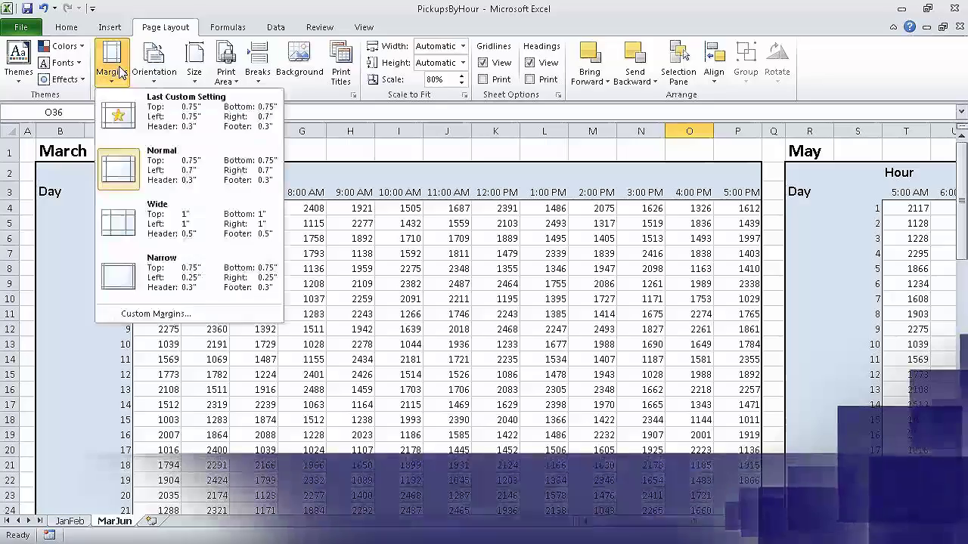
{"action": "left_click", "coordinate": [123, 237]}
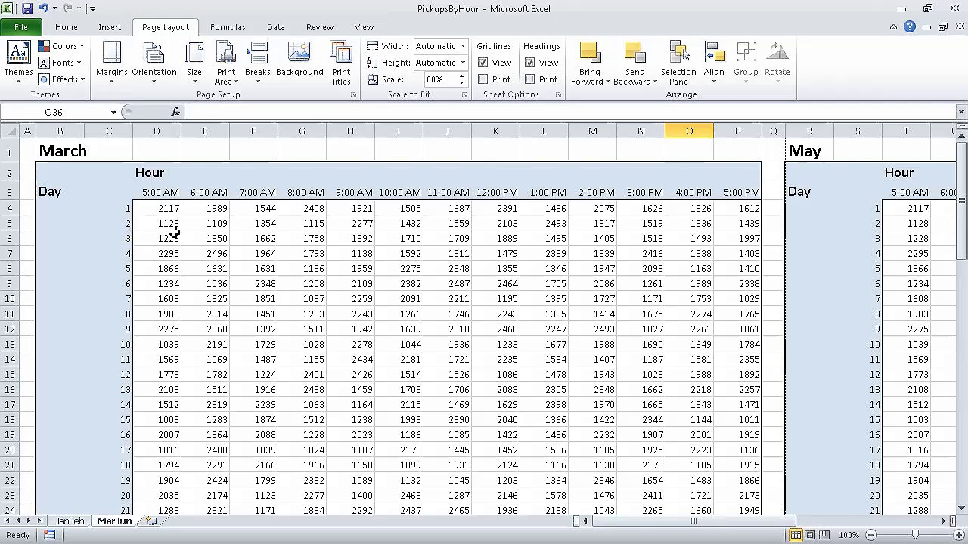
Step: Set the MarJun page order to 'Over, then down' in Page Setup
{"action": "left_click", "coordinate": [353, 95]}
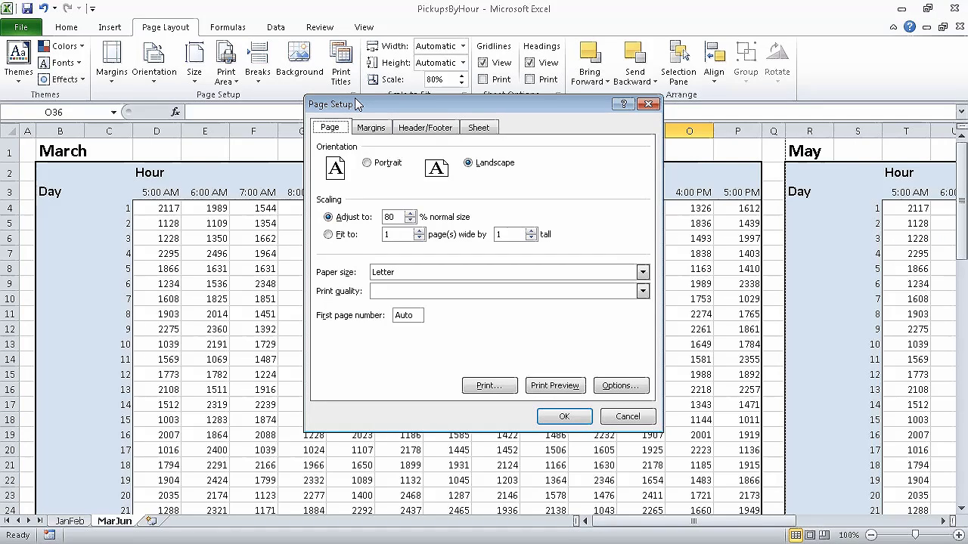
{"action": "left_click", "coordinate": [484, 128]}
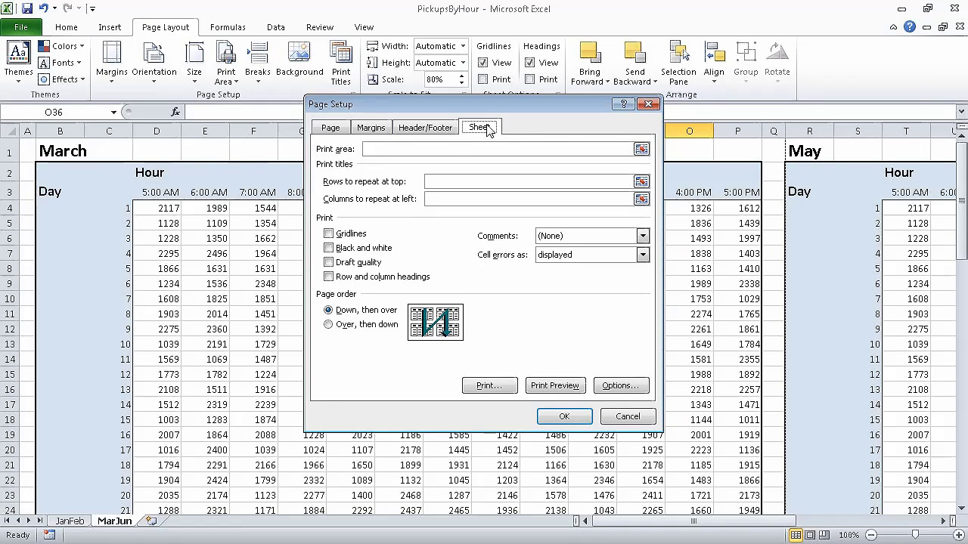
{"action": "left_click", "coordinate": [329, 325]}
{"action": "left_click", "coordinate": [565, 418]}
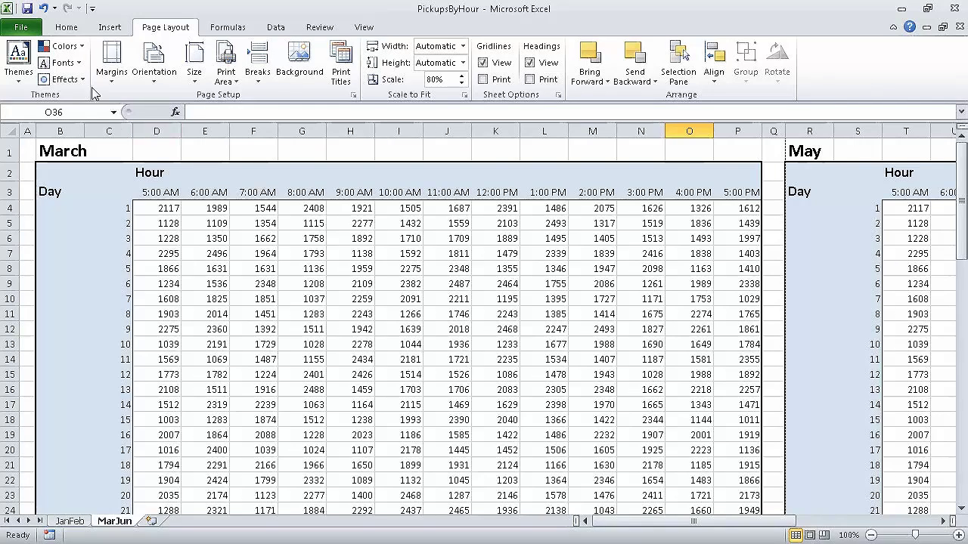
Step: Preview how the PickupsByHour pages will print
{"action": "left_click", "coordinate": [22, 27]}
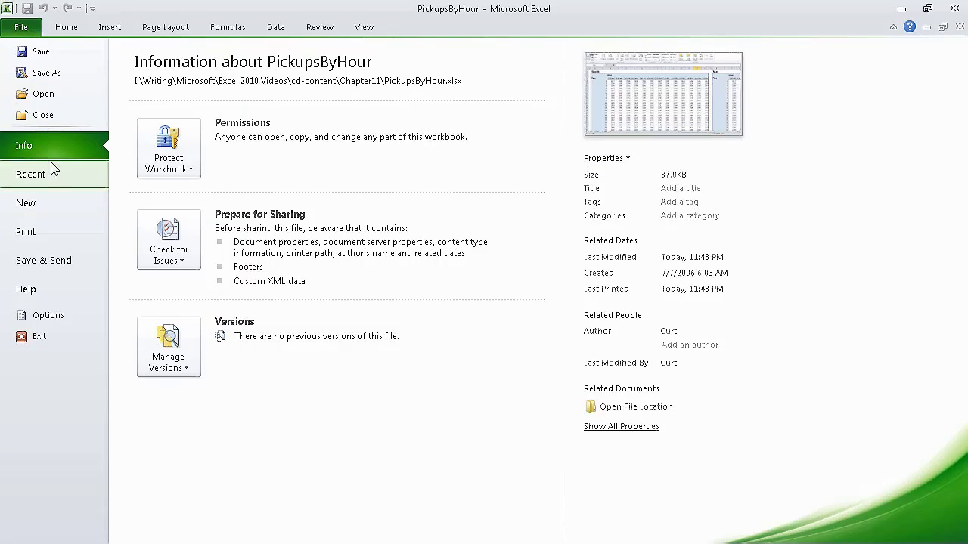
{"action": "left_click", "coordinate": [55, 230]}
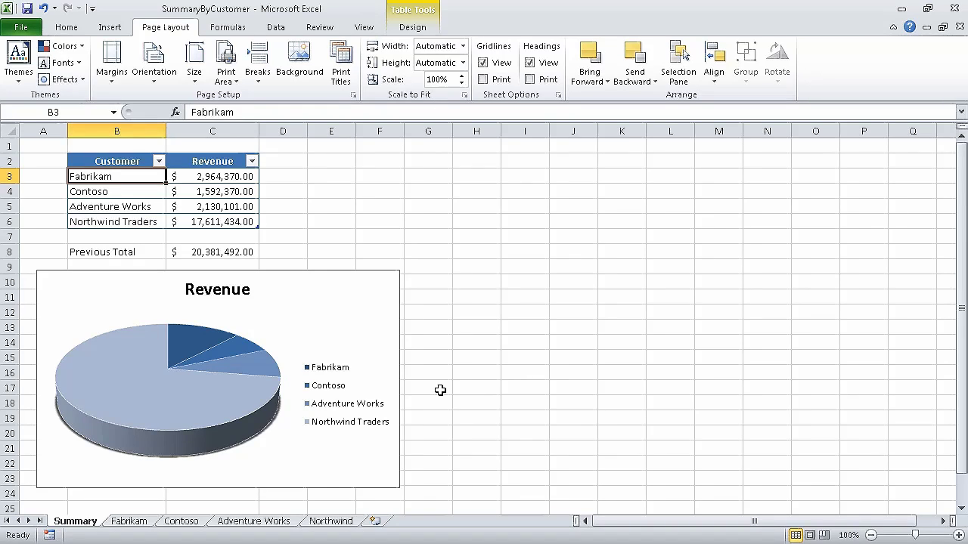
Step: Set Page Setup's 'Cell errors as' option to <blank> for the Summary sheet
{"action": "left_click", "coordinate": [352, 95]}
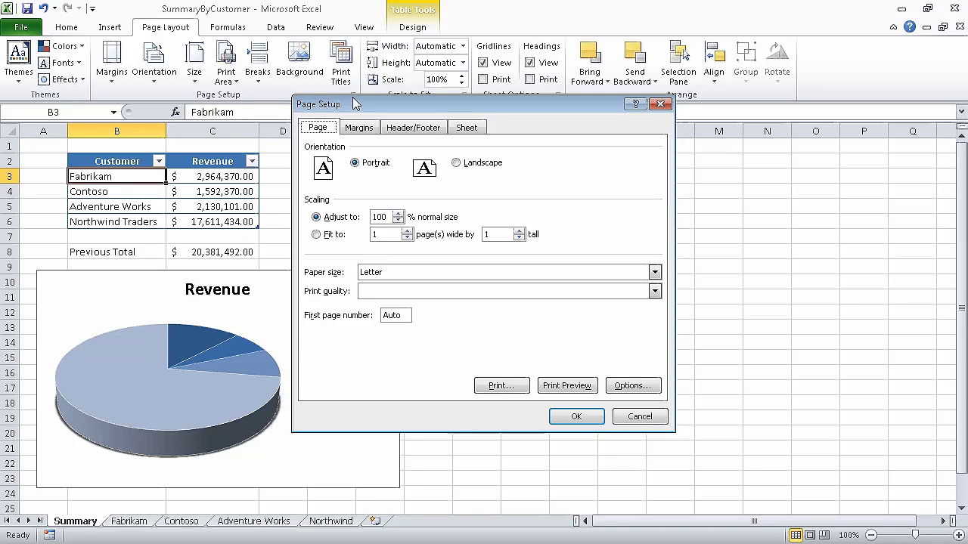
{"action": "left_click", "coordinate": [463, 128]}
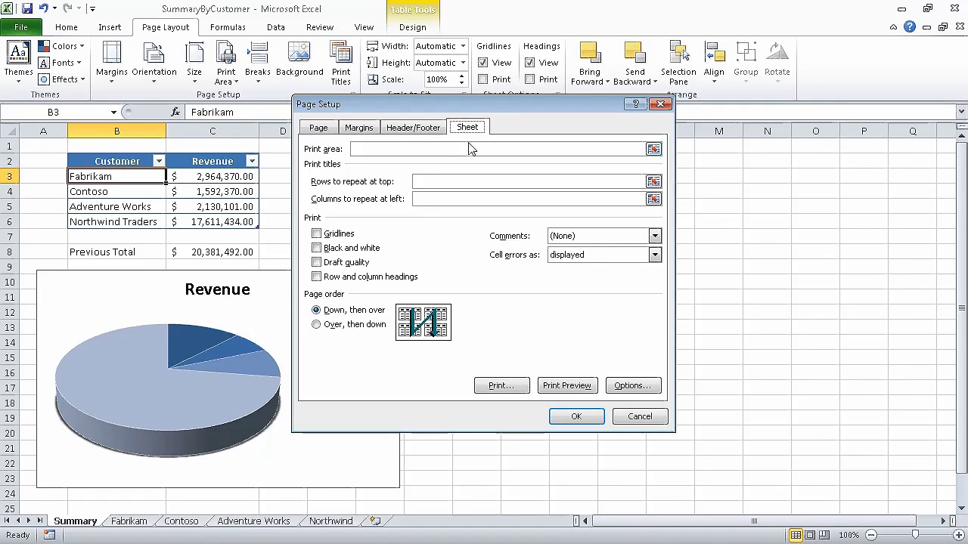
{"action": "left_click", "coordinate": [655, 255]}
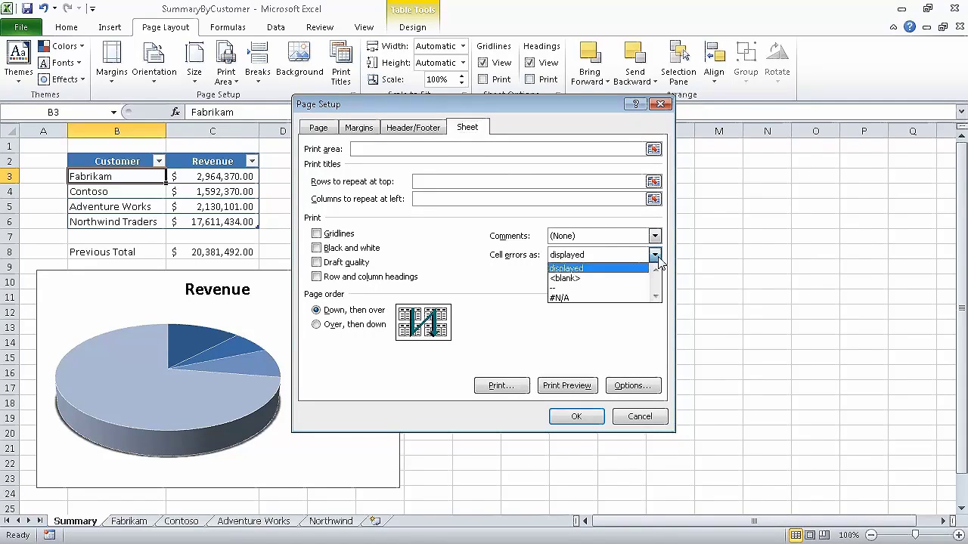
{"action": "left_click", "coordinate": [618, 279]}
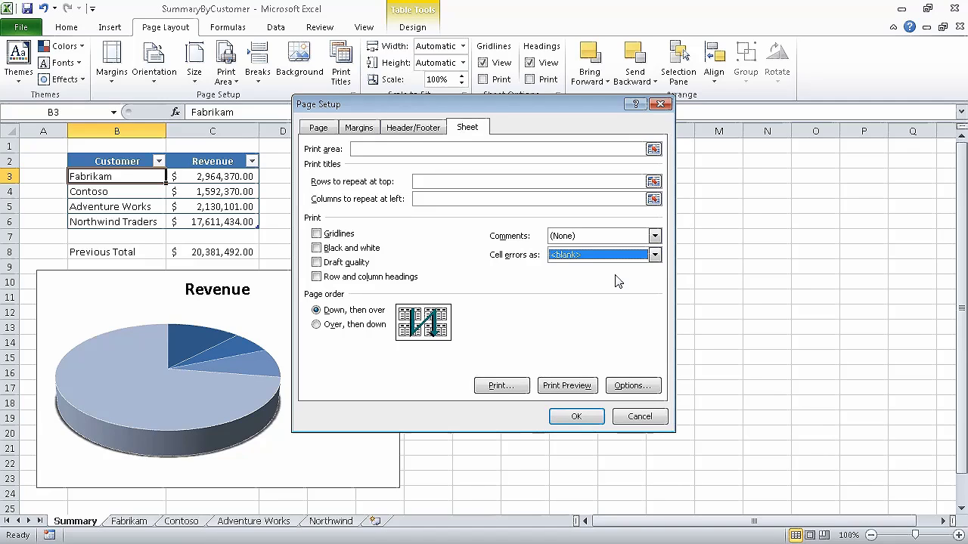
{"action": "left_click", "coordinate": [577, 419]}
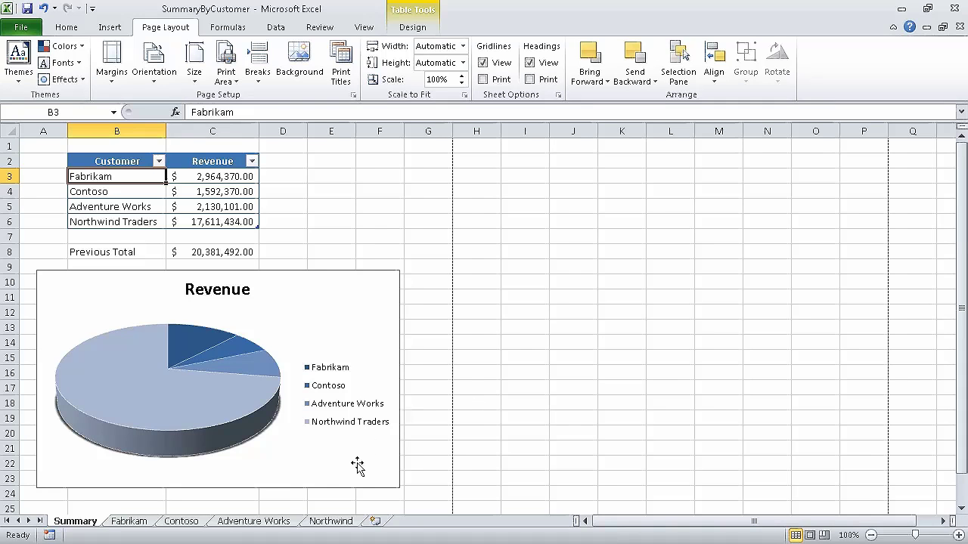
Step: Group the sheets from Summary through Northwind and preview their printout
{"action": "left_click", "coordinate": [353, 524], "text": "shift"}
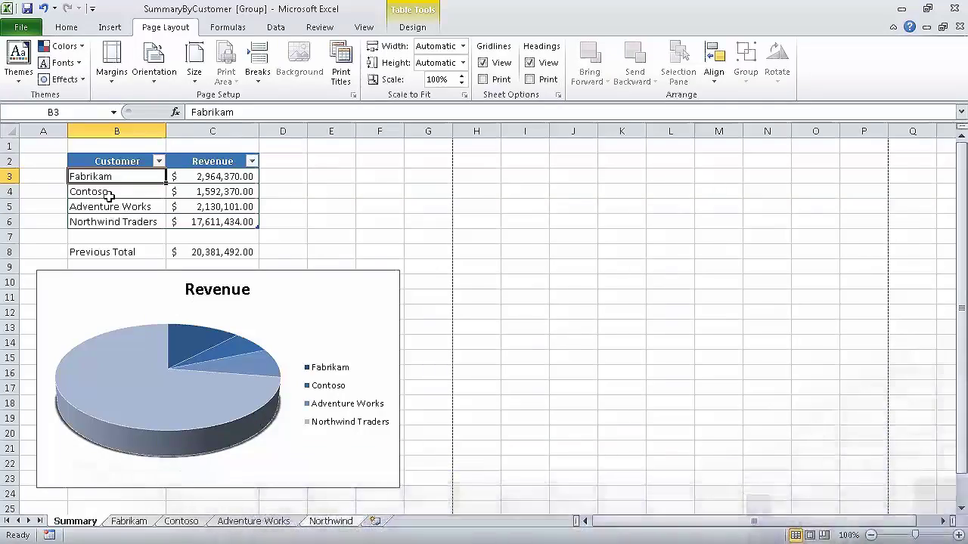
{"action": "left_click", "coordinate": [23, 27]}
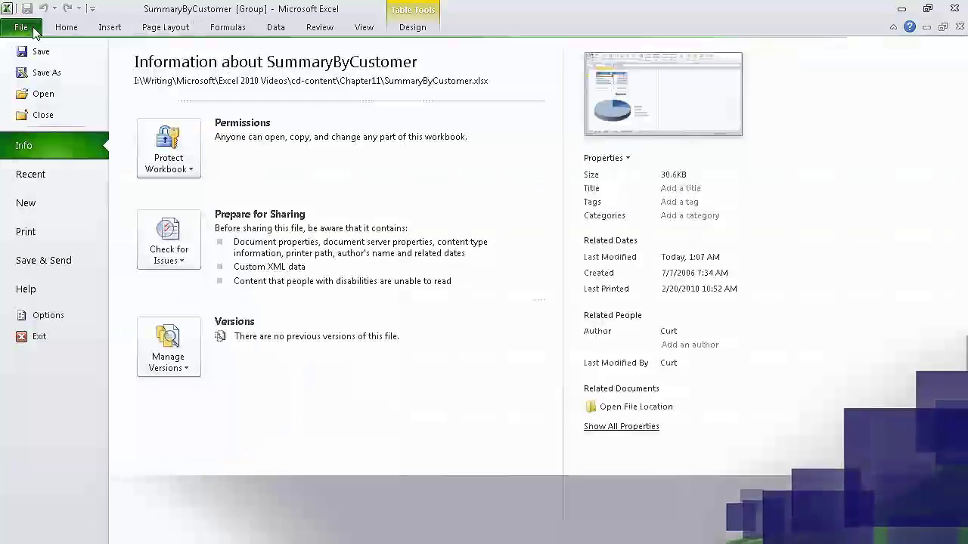
{"action": "left_click", "coordinate": [63, 235]}
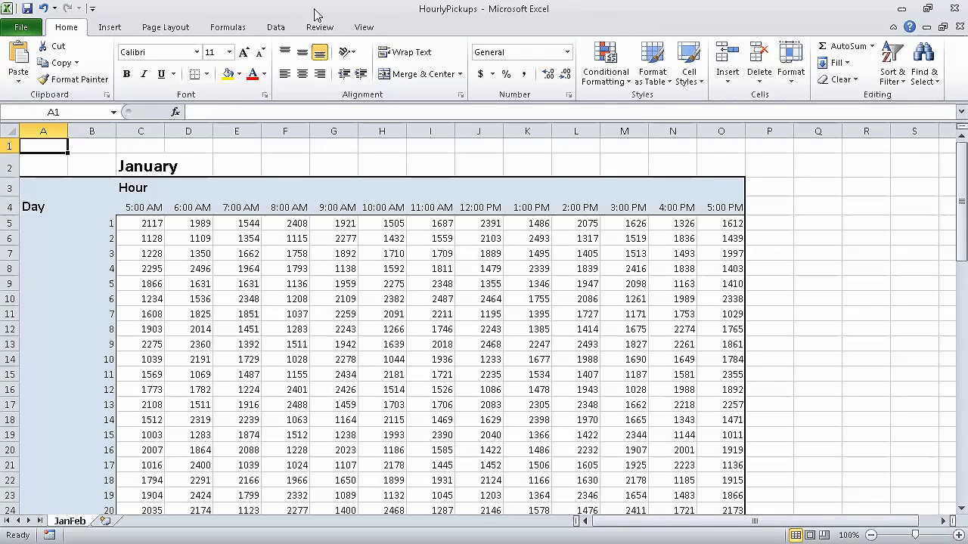
Step: Open Page Setup's print titles settings for the HourlyPickups JanFeb sheet
{"action": "left_click", "coordinate": [179, 30]}
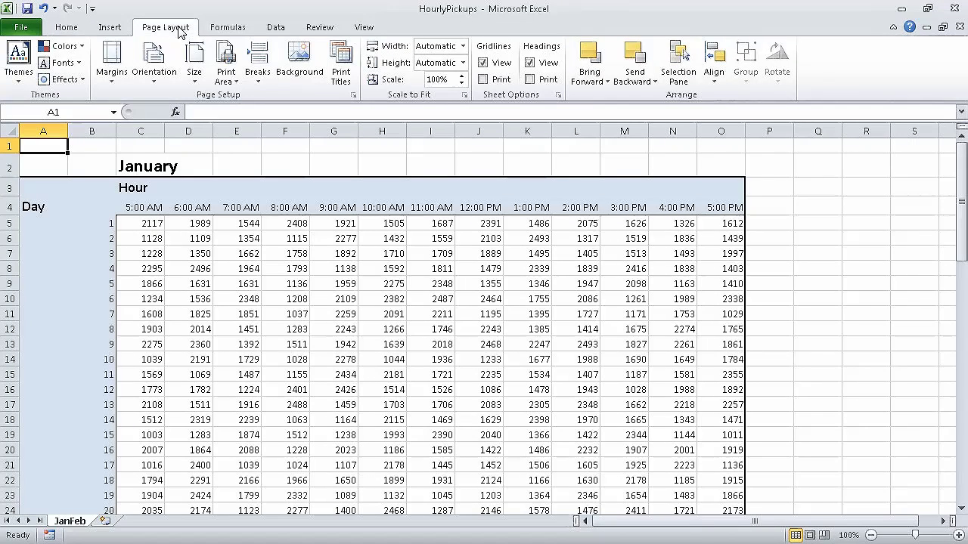
{"action": "left_click", "coordinate": [343, 60]}
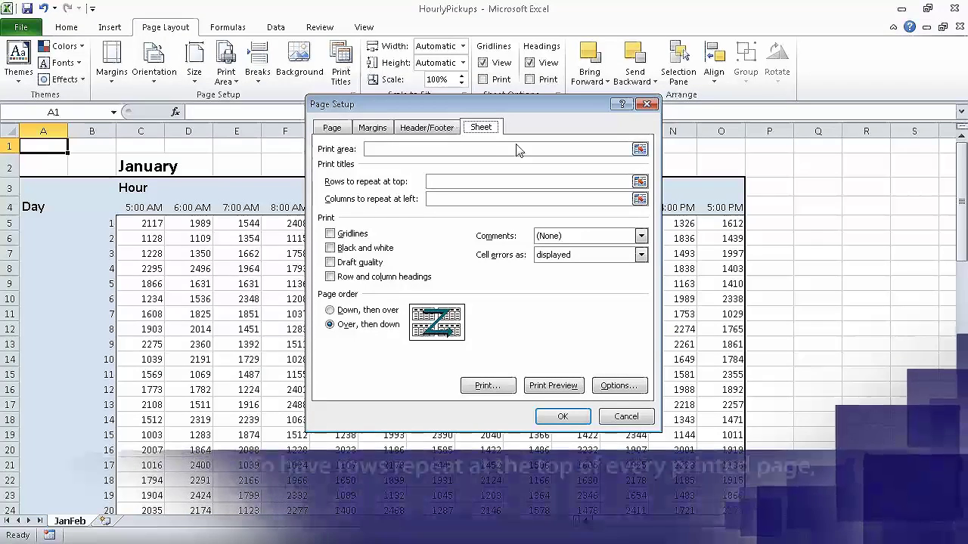
Step: Set columns $A:$B to repeat at left on every page and preview the 4-page printout
{"action": "left_click", "coordinate": [640, 199]}
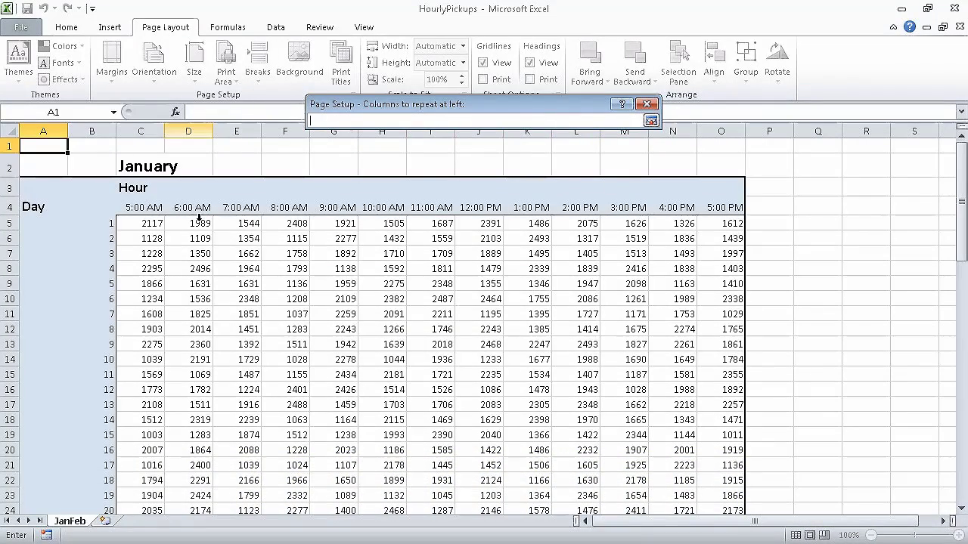
{"action": "left_click", "coordinate": [54, 130]}
{"action": "left_click_drag", "start_coordinate": [54, 130], "coordinate": [93, 124]}
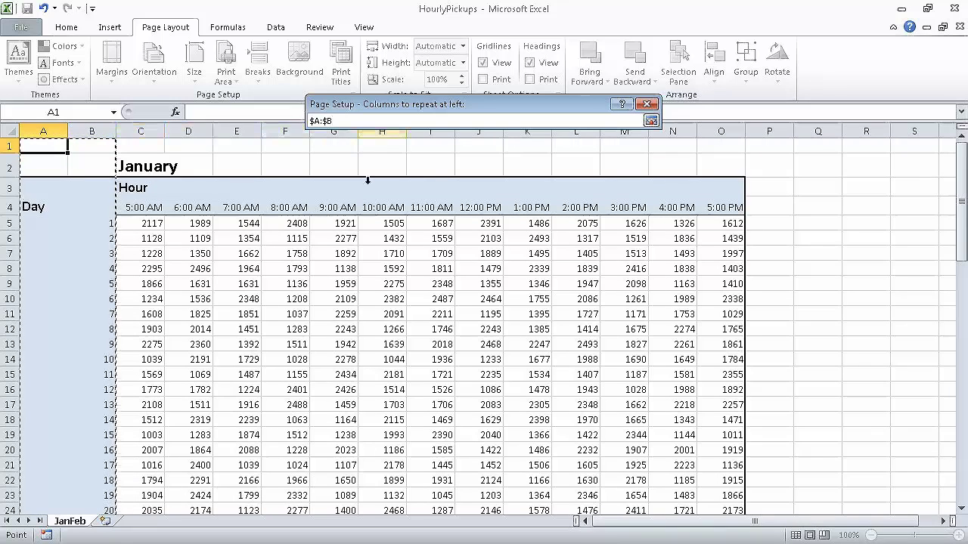
{"action": "left_click", "coordinate": [650, 122]}
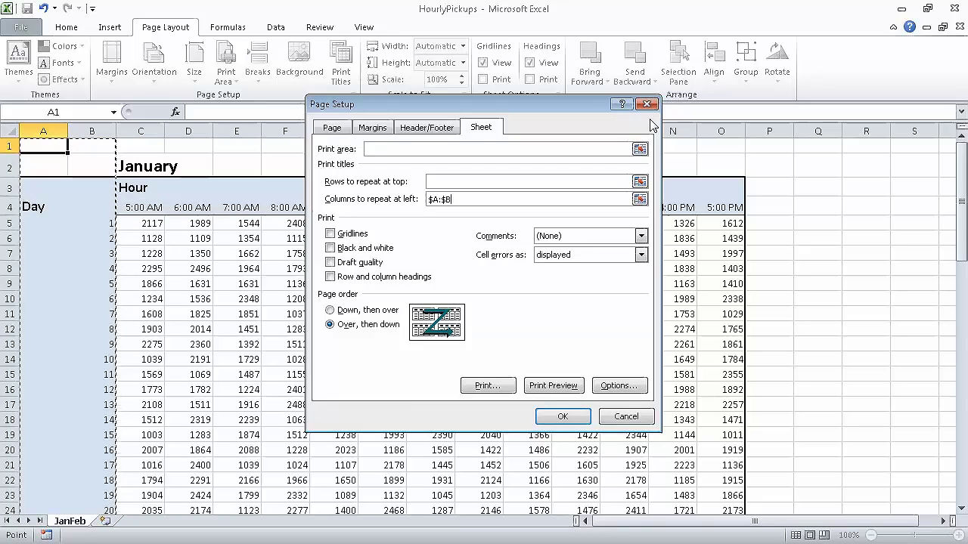
{"action": "left_click", "coordinate": [567, 384]}
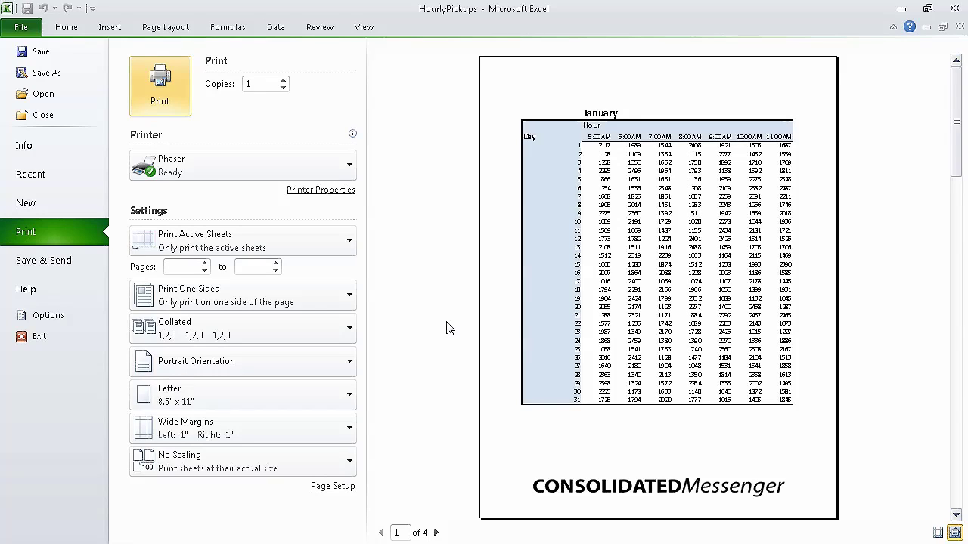
Step: Limit printing to pages 1 through 2, then go back to the JanFeb worksheet
{"action": "left_click", "coordinate": [191, 266]}
{"action": "type", "text": "1"}
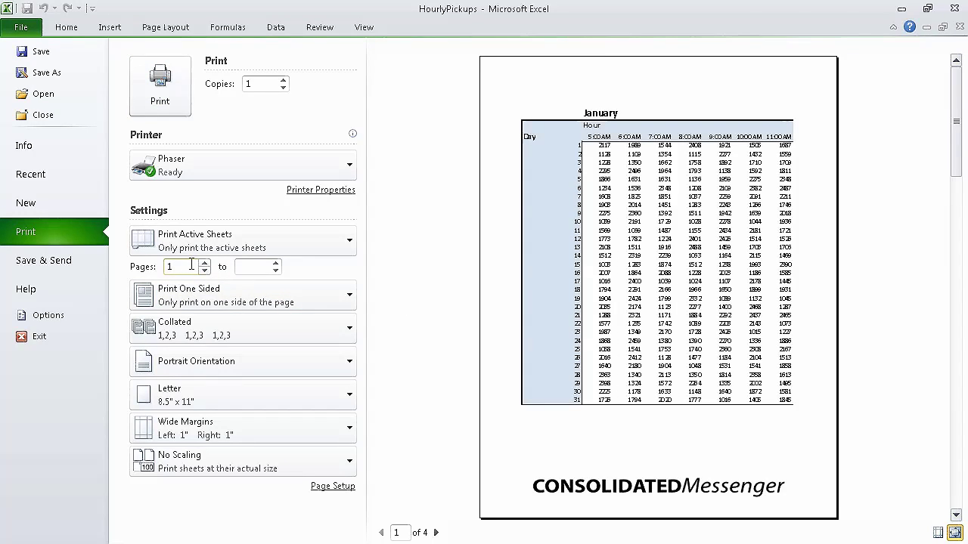
{"action": "left_click", "coordinate": [251, 264]}
{"action": "type", "text": "2"}
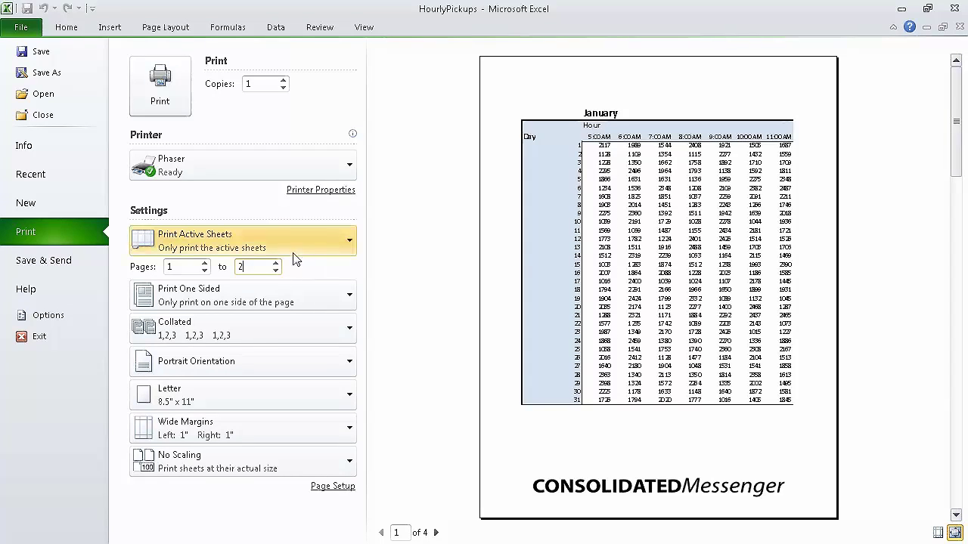
{"action": "left_click", "coordinate": [165, 28]}
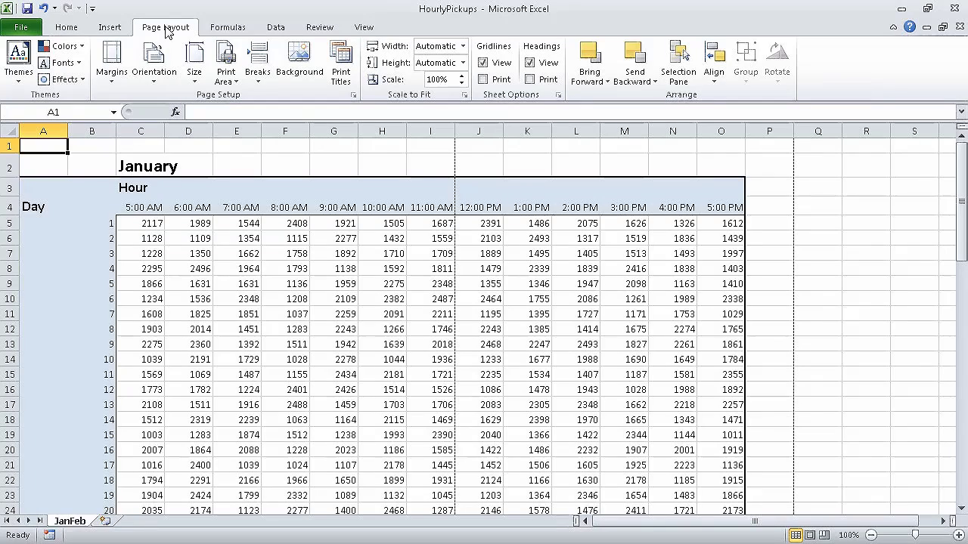
Step: Scale the JanFeb printout to 1 page wide by 2 pages tall (53%)
{"action": "left_click", "coordinate": [463, 46]}
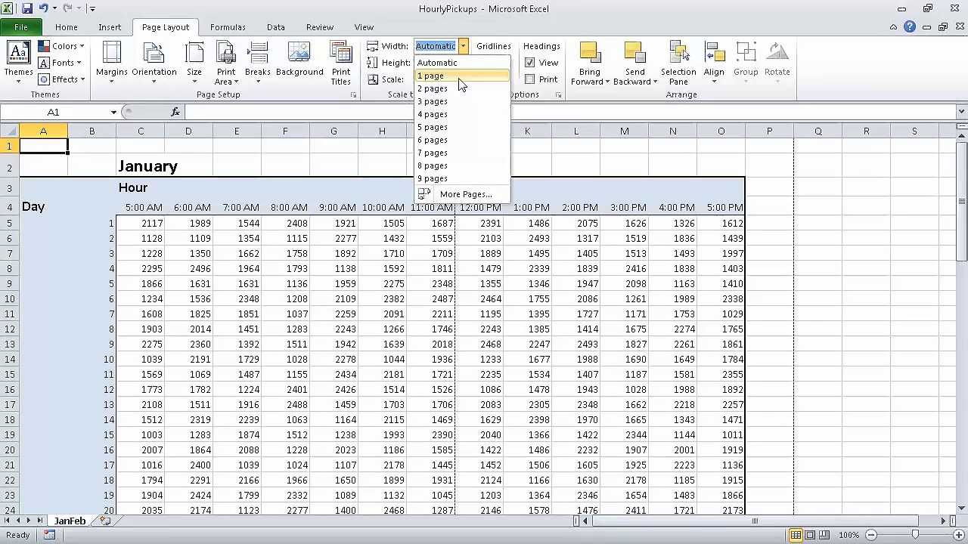
{"action": "left_click", "coordinate": [462, 79]}
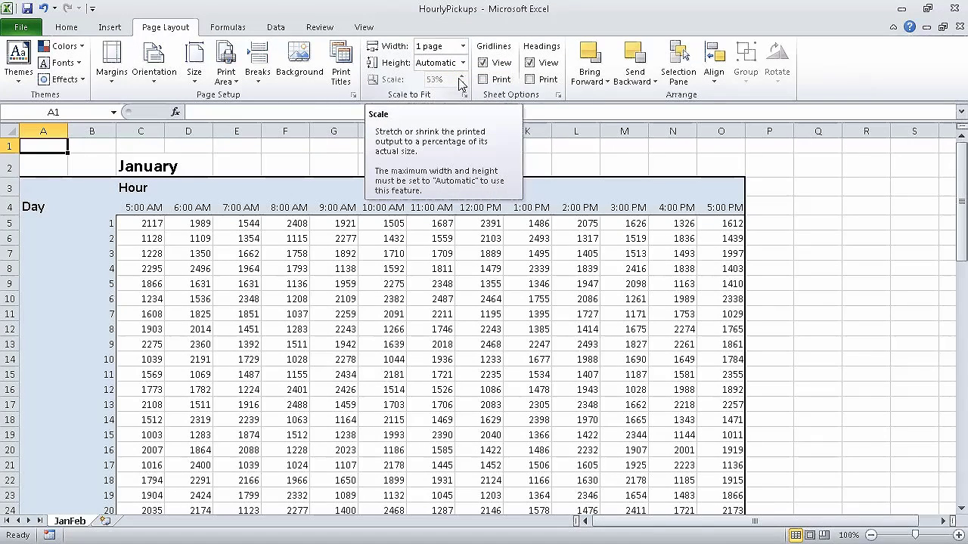
{"action": "left_click", "coordinate": [463, 63]}
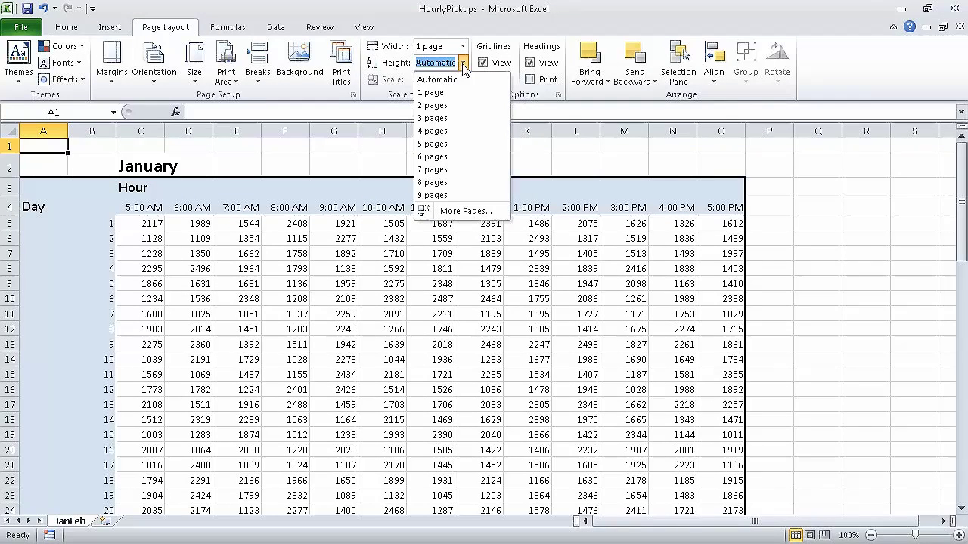
{"action": "left_click", "coordinate": [464, 106]}
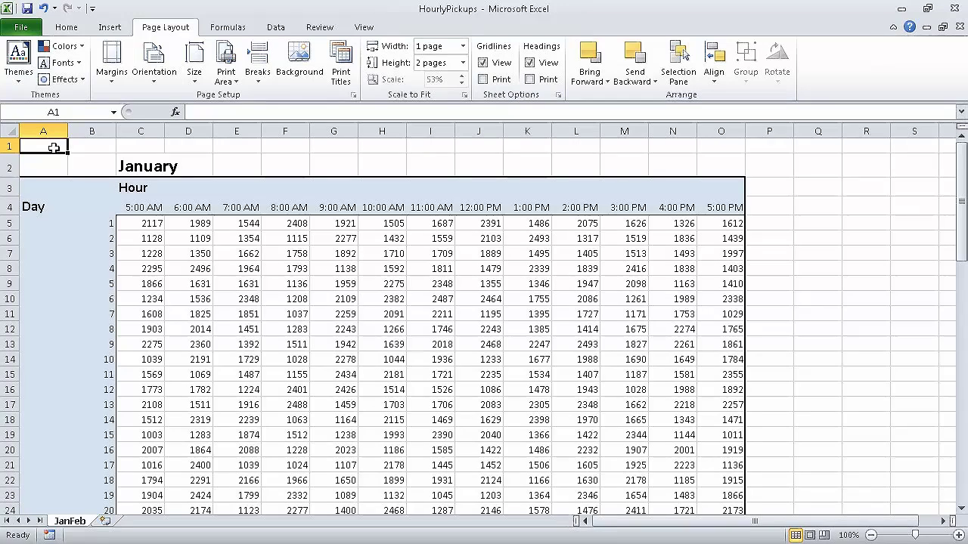
Step: Set the print area to A1:E8 plus A38:E45 from the January and February tables
{"action": "left_click_drag", "start_coordinate": [50, 147], "coordinate": [247, 274]}
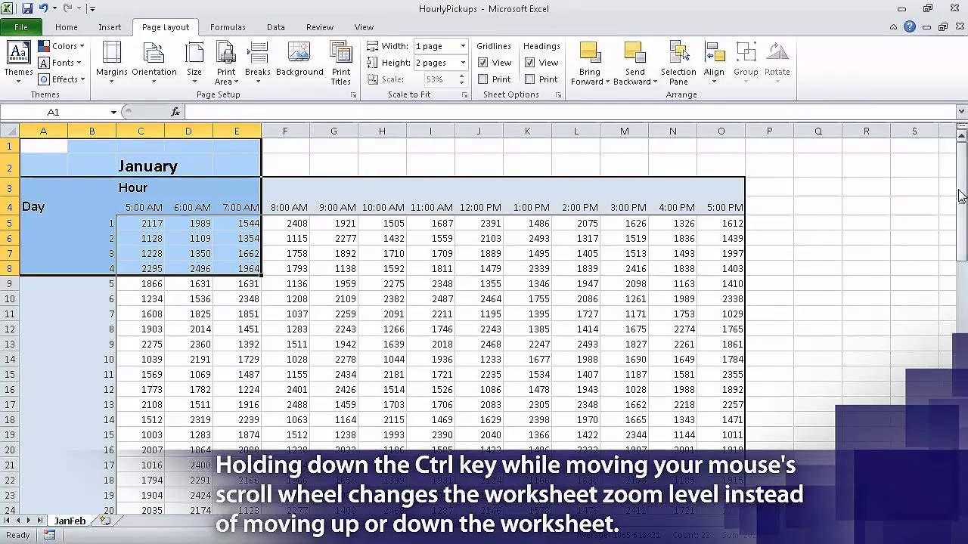
{"action": "left_click_drag", "start_coordinate": [962, 189], "coordinate": [961, 379]}
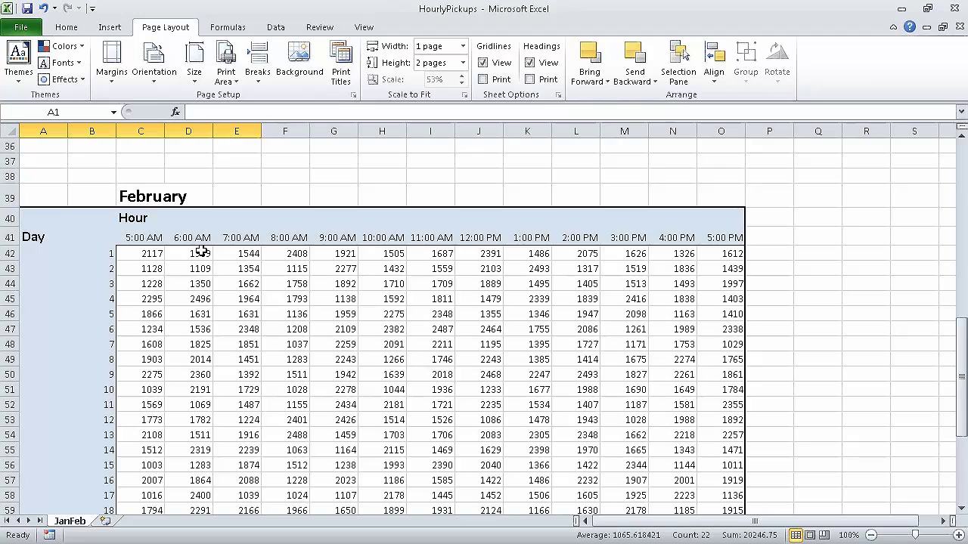
{"action": "left_click", "coordinate": [46, 178]}
{"action": "left_click_drag", "start_coordinate": [46, 178], "coordinate": [257, 298]}
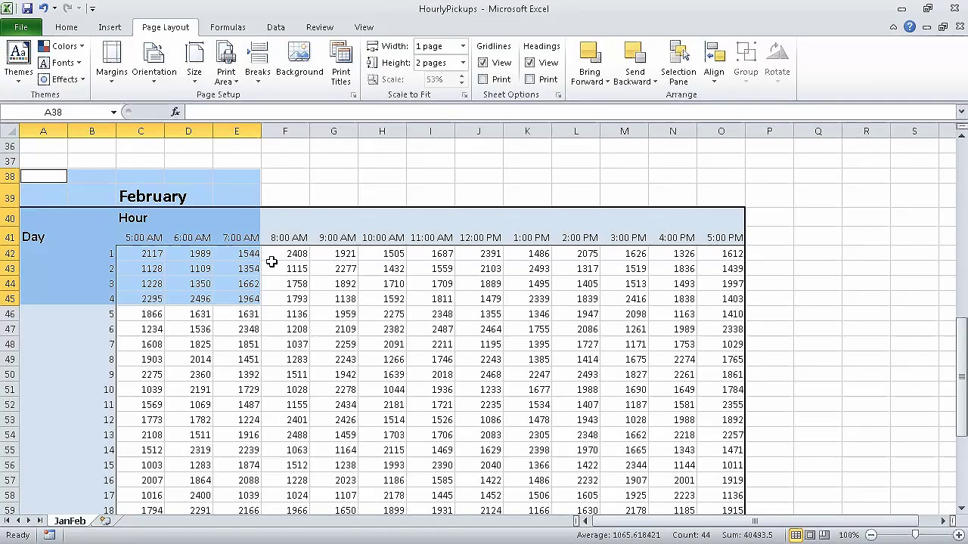
{"action": "left_click", "coordinate": [228, 79]}
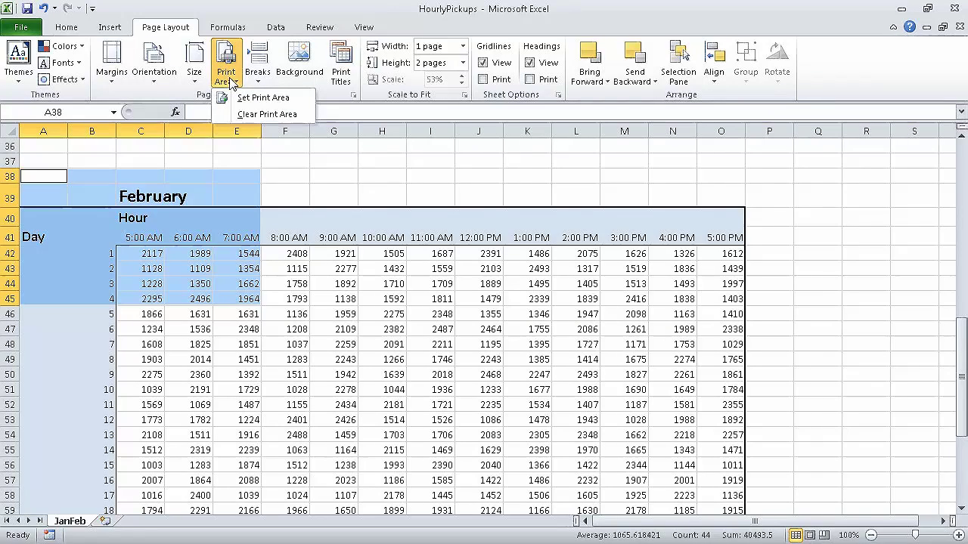
{"action": "left_click", "coordinate": [301, 102]}
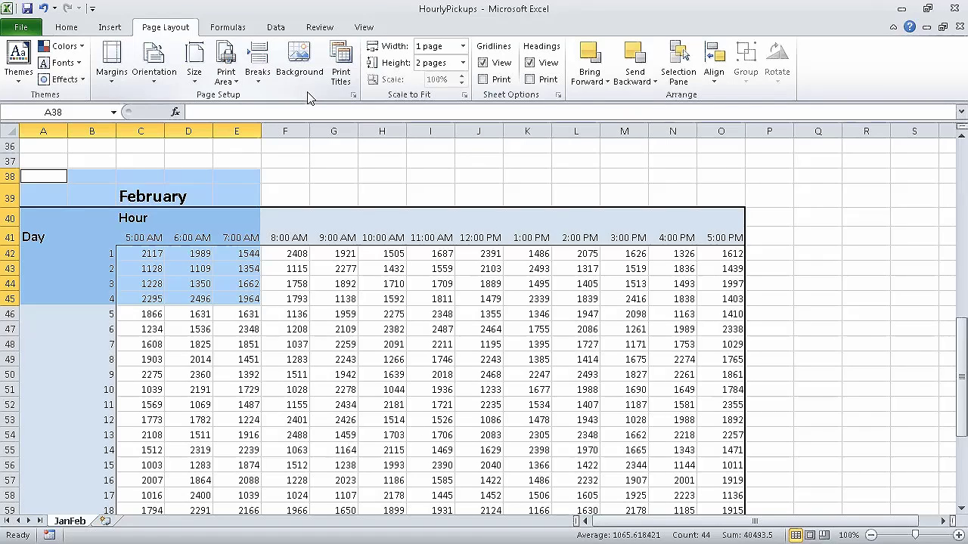
Step: Center the print area horizontally and vertically on the page, then preview it
{"action": "left_click", "coordinate": [353, 96]}
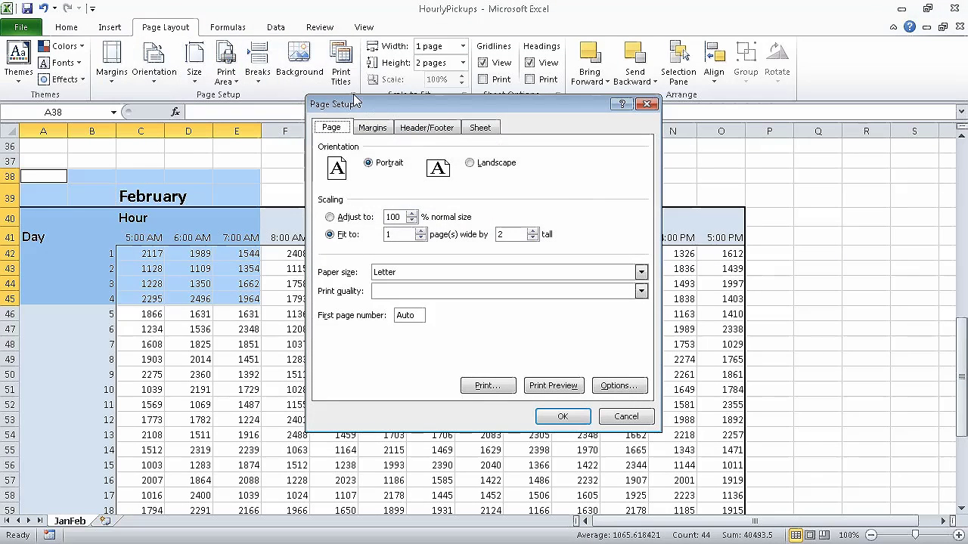
{"action": "left_click", "coordinate": [374, 129]}
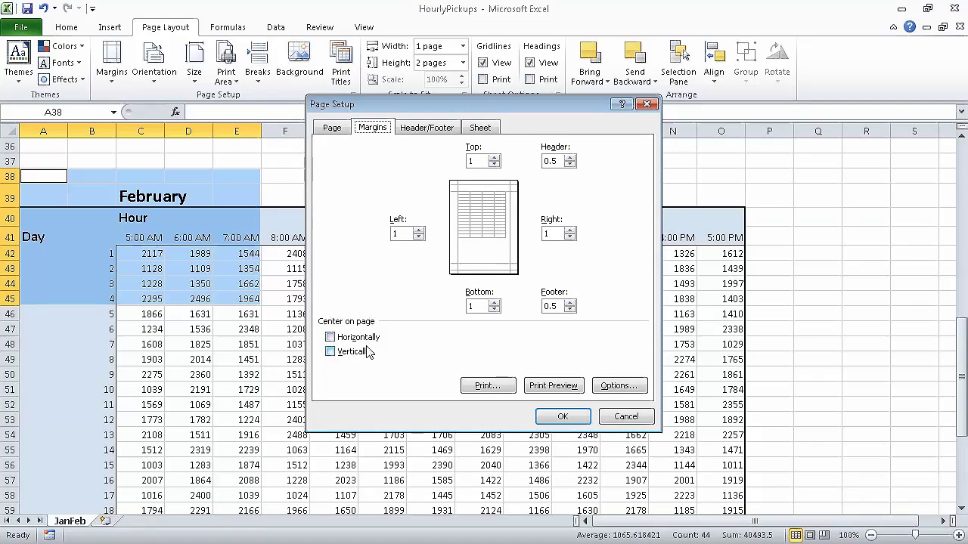
{"action": "left_click", "coordinate": [330, 337]}
{"action": "left_click", "coordinate": [330, 353]}
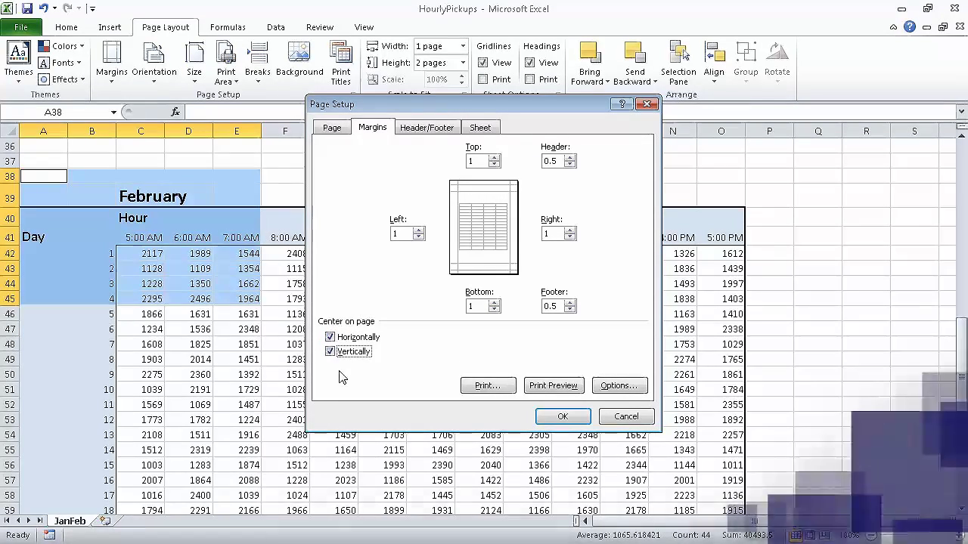
{"action": "left_click", "coordinate": [553, 385]}
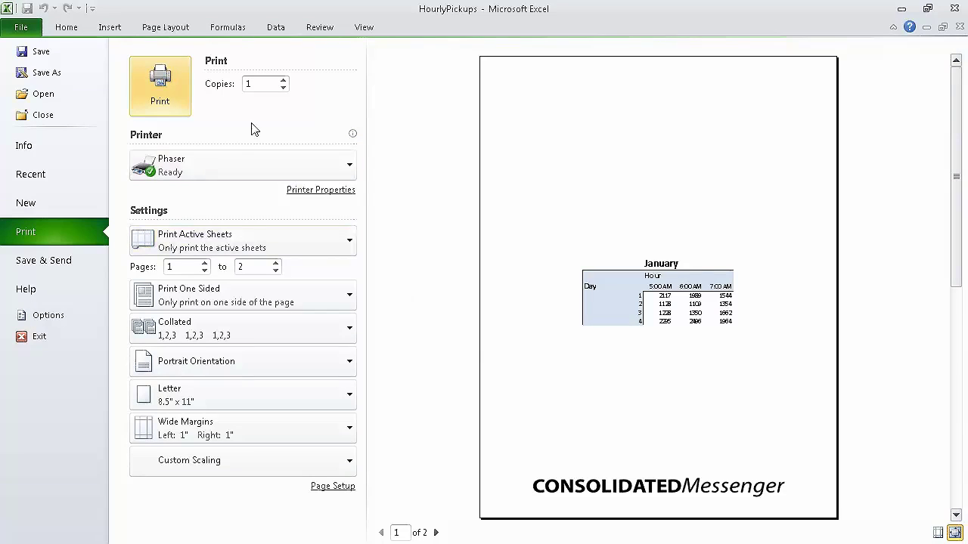
Step: Close the print preview and return to the JanFeb worksheet
{"action": "left_click", "coordinate": [175, 28]}
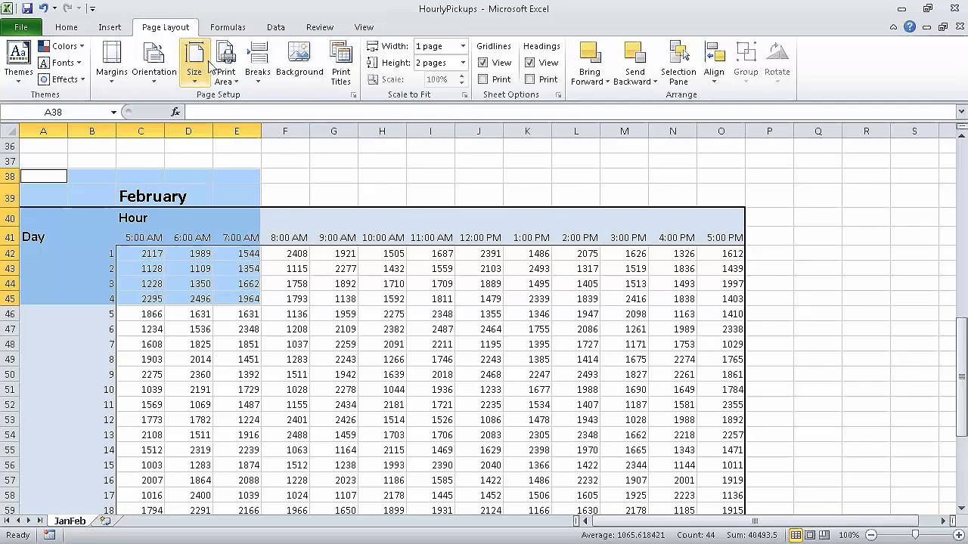
Step: Clear the print area from the HourlyPickups JanFeb sheet
{"action": "left_click", "coordinate": [226, 74]}
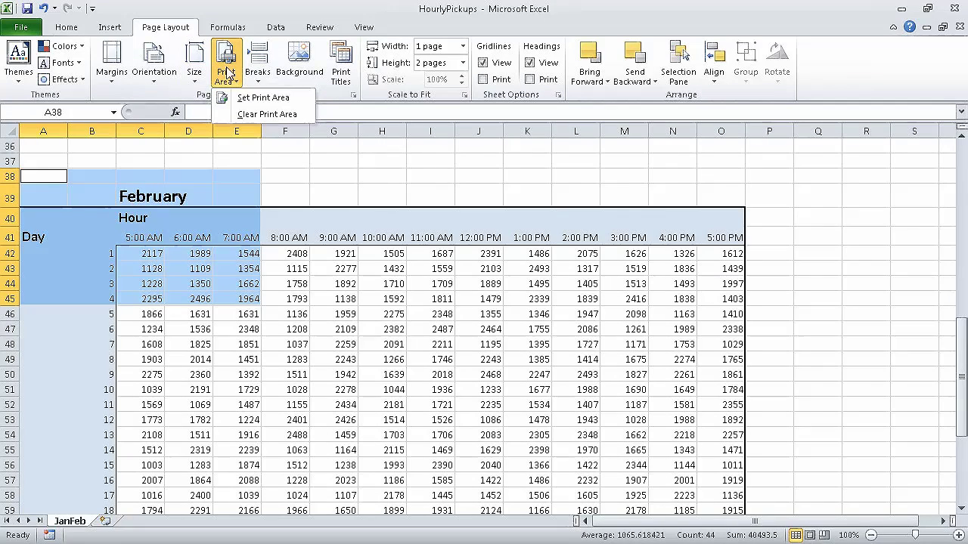
{"action": "left_click", "coordinate": [268, 115]}
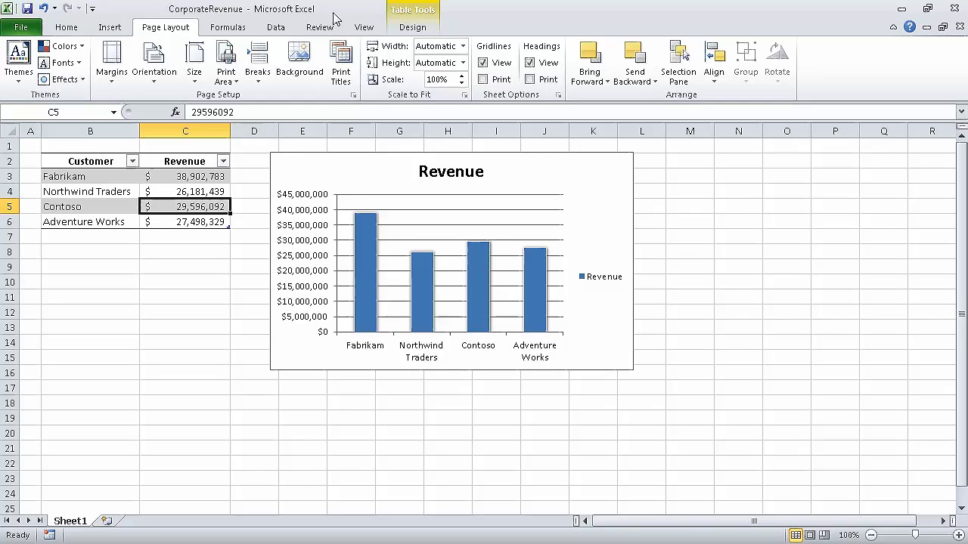
Step: Select the Revenue column chart and preview it alone as a printed page
{"action": "left_click", "coordinate": [567, 174]}
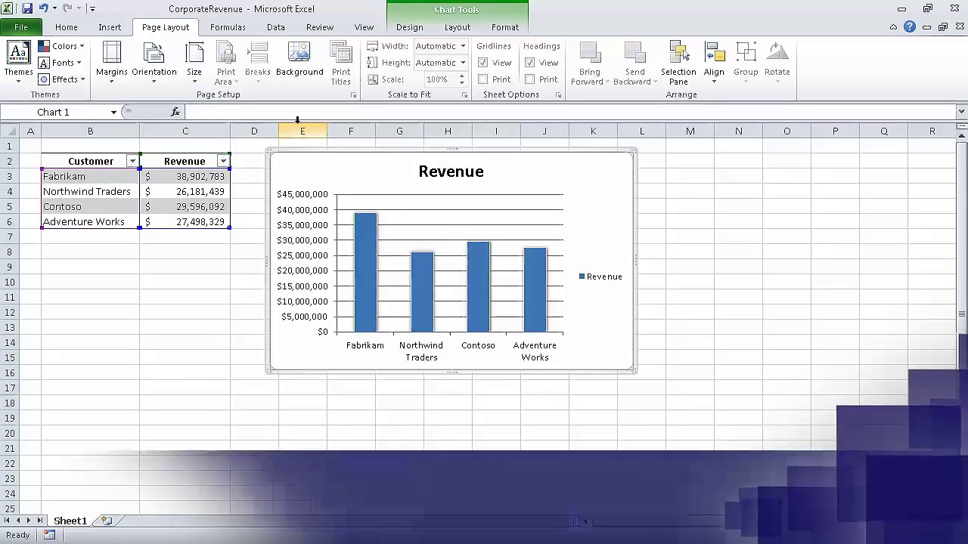
{"action": "left_click", "coordinate": [27, 31]}
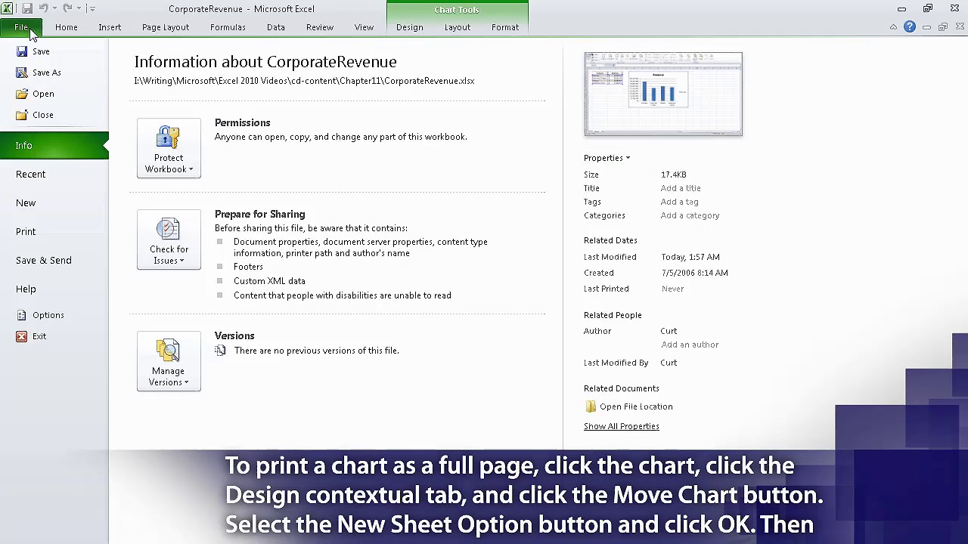
{"action": "left_click", "coordinate": [65, 239]}
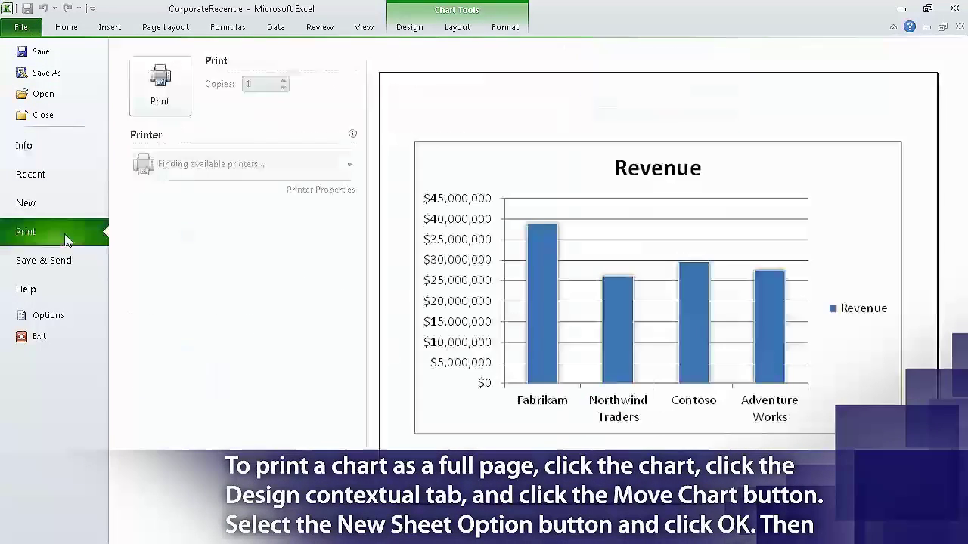